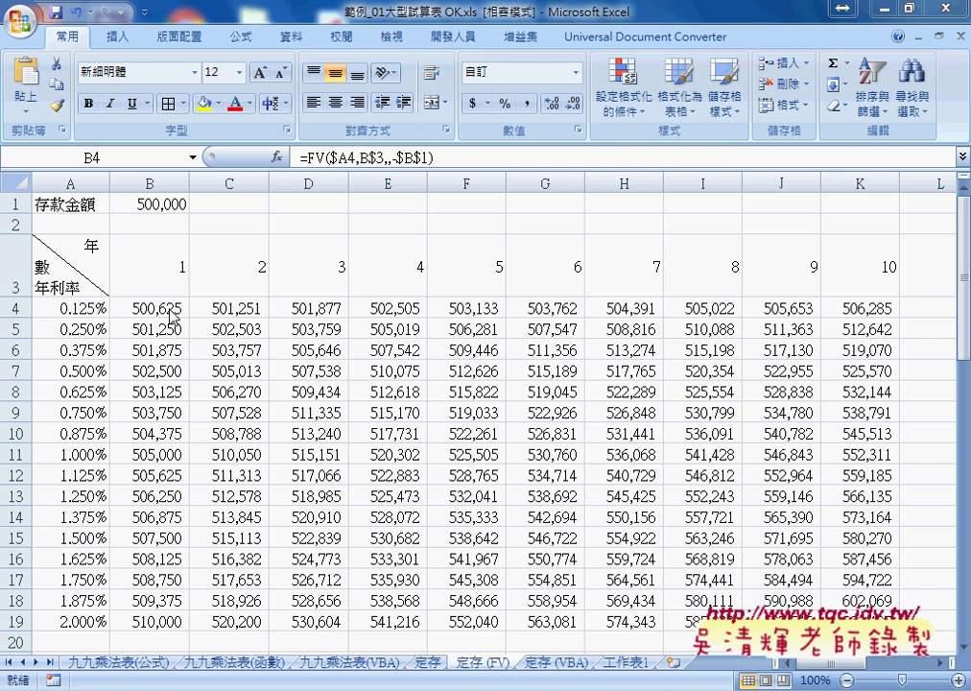
Clear the existing future values from B4:K19.
{"action": "left_click", "coordinate": [168, 309]}
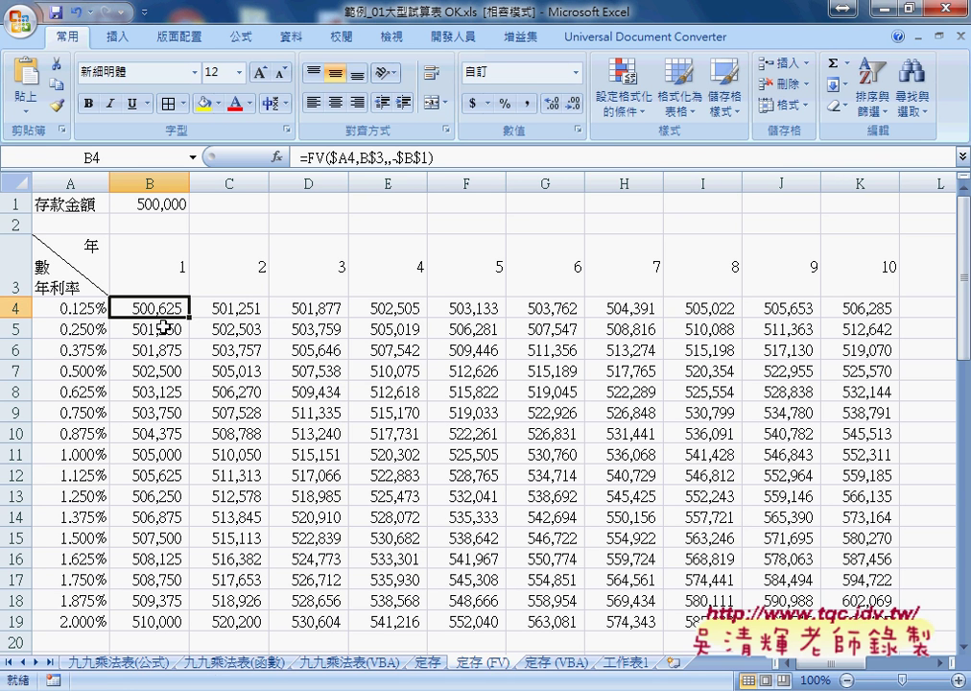
{"action": "mouse_move", "coordinate": [165, 330]}
{"action": "left_mouse_down"}
{"action": "mouse_move", "coordinate": [165, 309]}
{"action": "mouse_move", "coordinate": [859, 622]}
{"action": "left_mouse_up"}
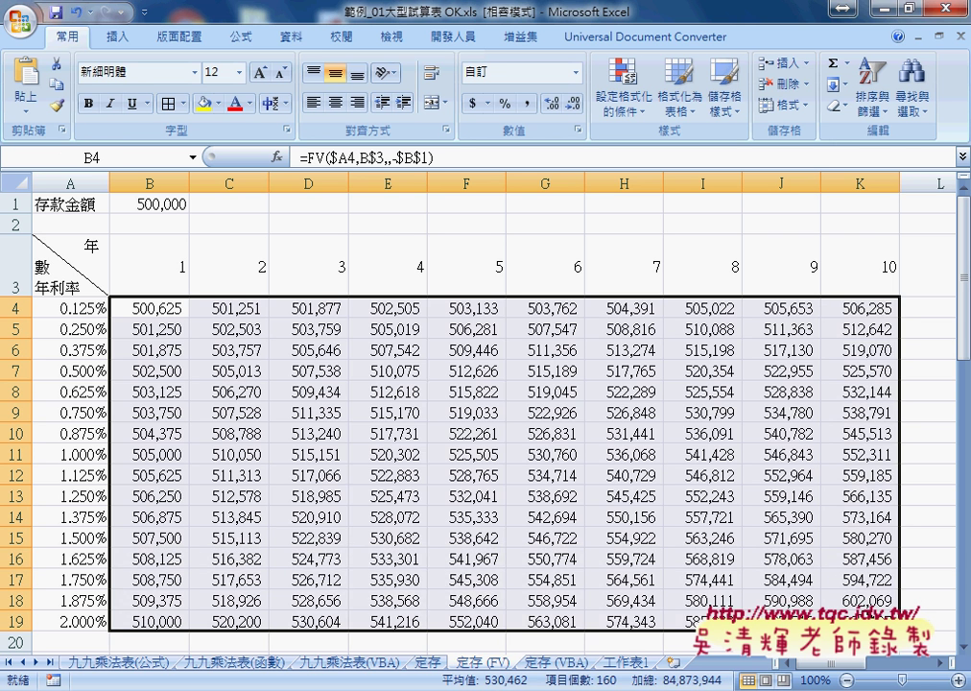
{"action": "key", "text": "Delete"}
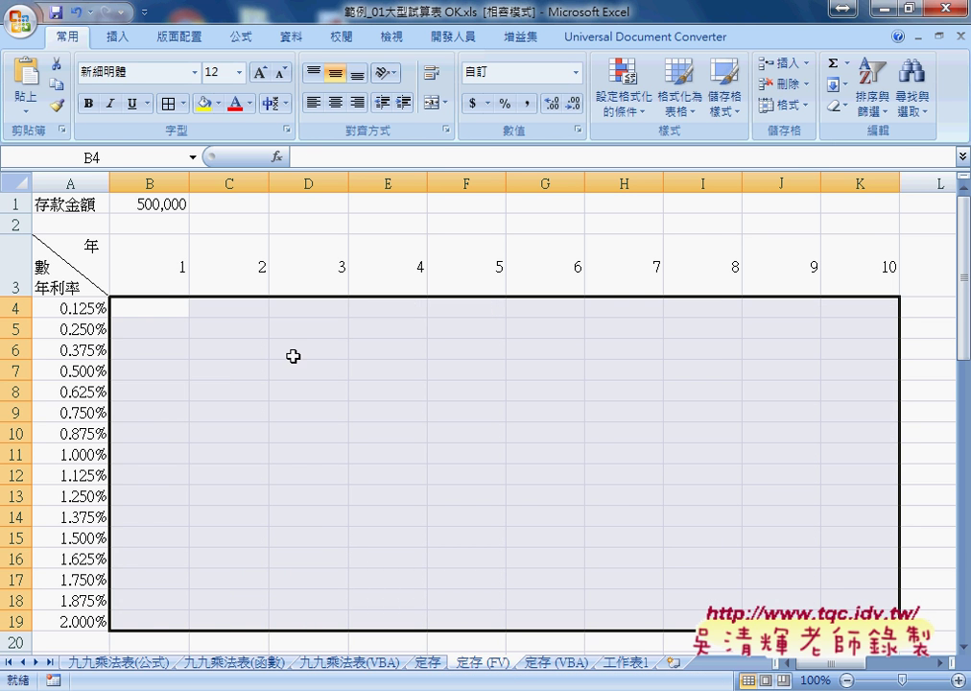
Insert the Financial function FV into cell B4 and bring up its arguments.
{"action": "left_click", "coordinate": [168, 308]}
{"action": "left_click", "coordinate": [277, 156]}
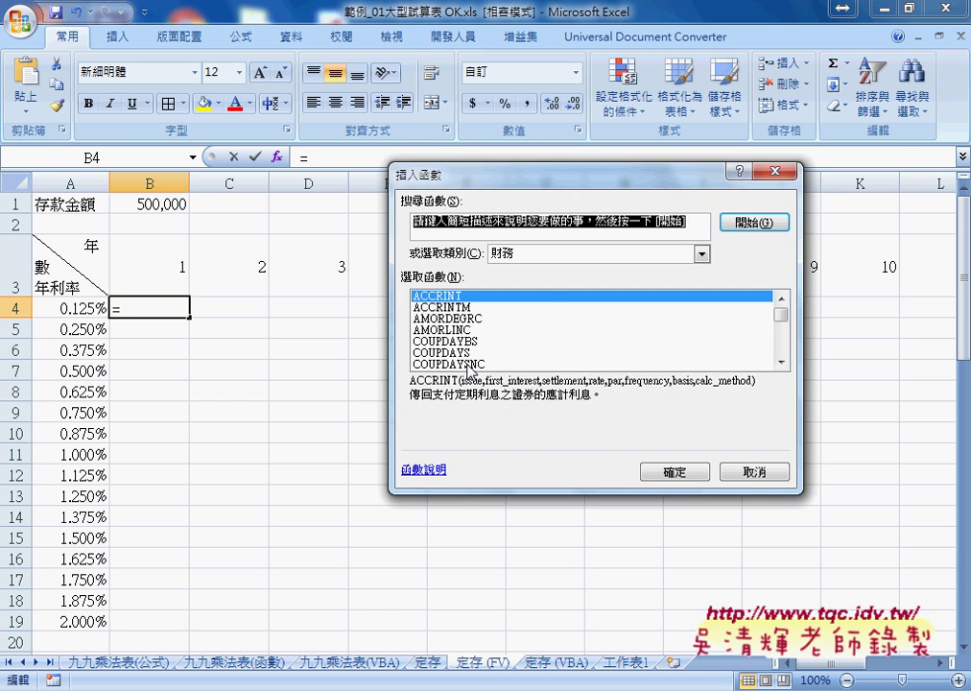
{"action": "left_click", "coordinate": [783, 361]}
{"action": "left_click", "coordinate": [783, 361]}
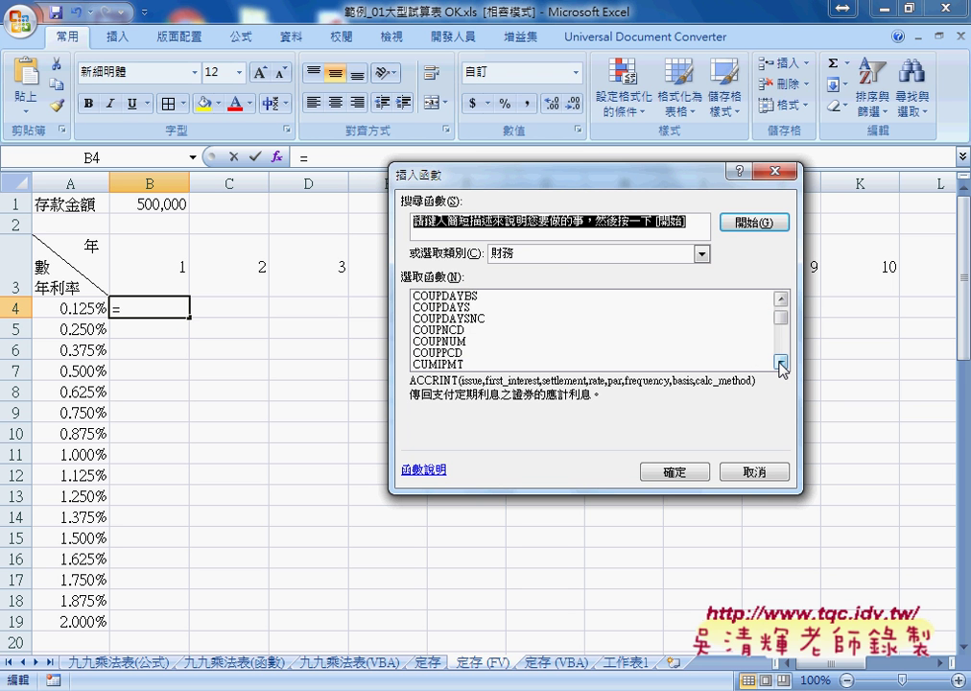
{"action": "left_click", "coordinate": [783, 361]}
{"action": "left_click", "coordinate": [783, 361]}
{"action": "left_click", "coordinate": [783, 361]}
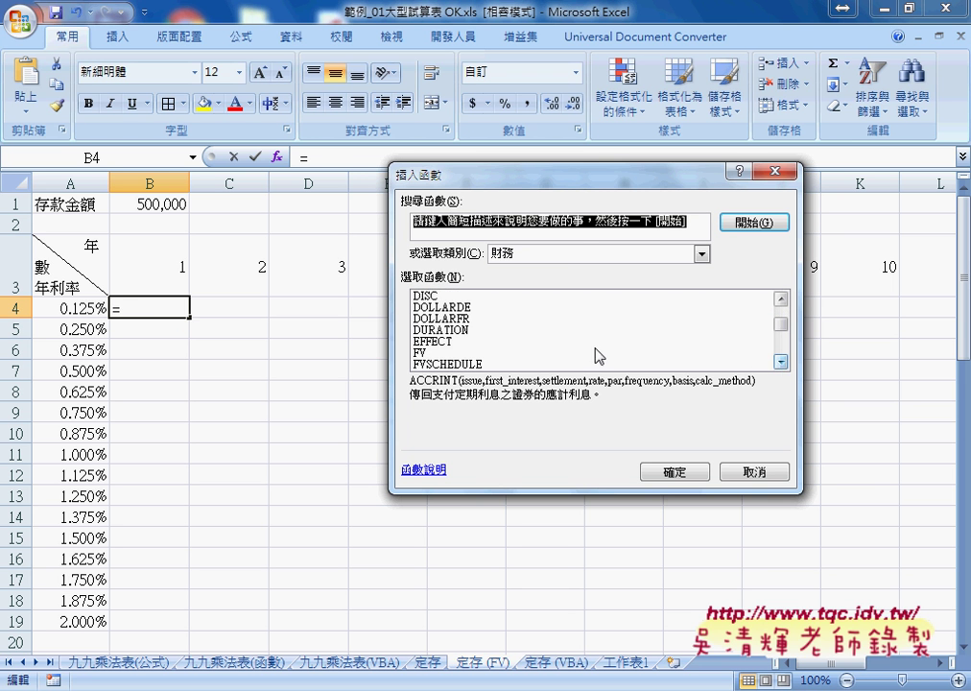
{"action": "left_click", "coordinate": [428, 353]}
{"action": "double_click", "coordinate": [429, 353]}
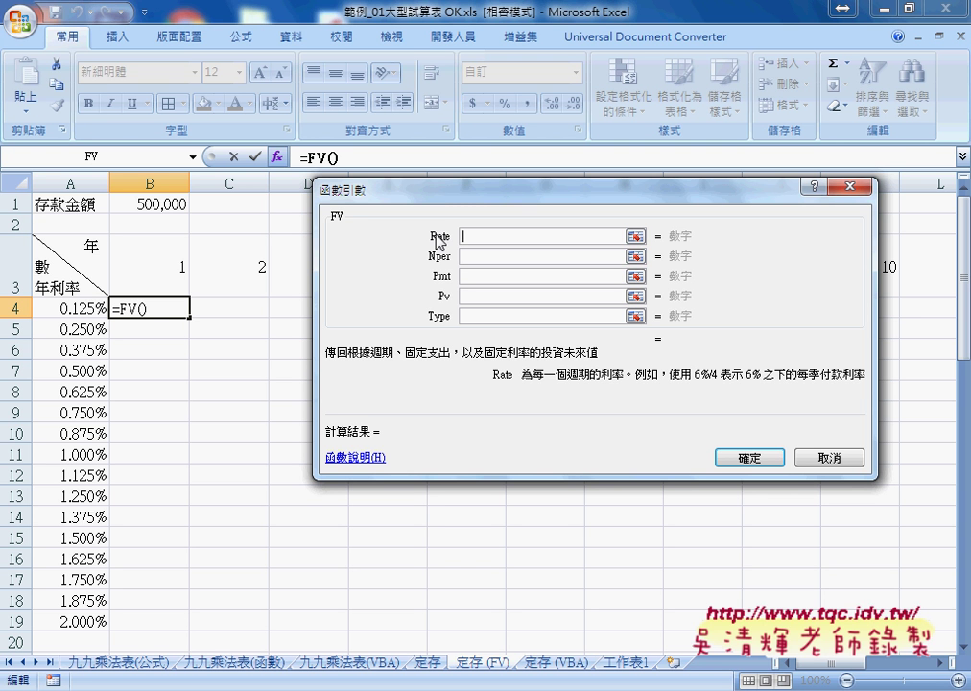
Set the FV Rate argument to A4 and Nper to the year in B3.
{"action": "left_click", "coordinate": [86, 307]}
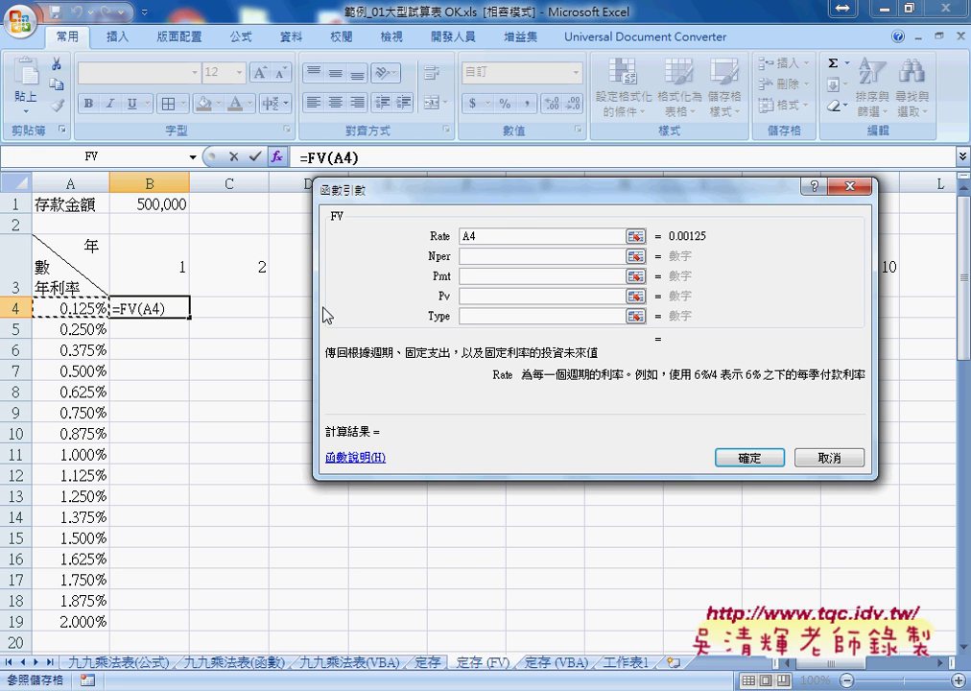
{"action": "left_click", "coordinate": [465, 256]}
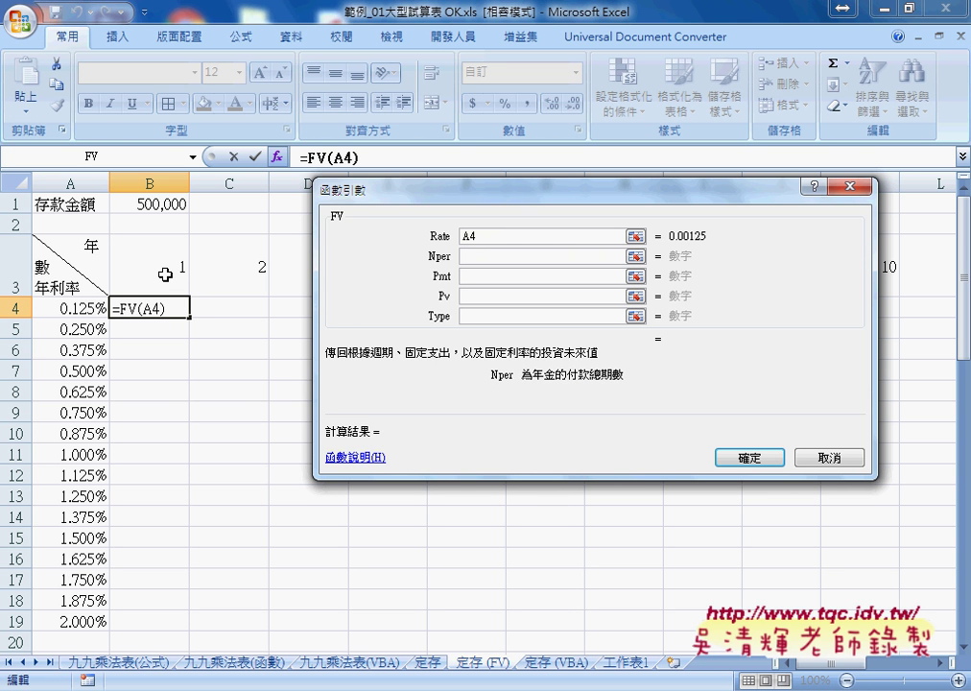
{"action": "left_click", "coordinate": [165, 275]}
{"action": "left_click", "coordinate": [470, 277]}
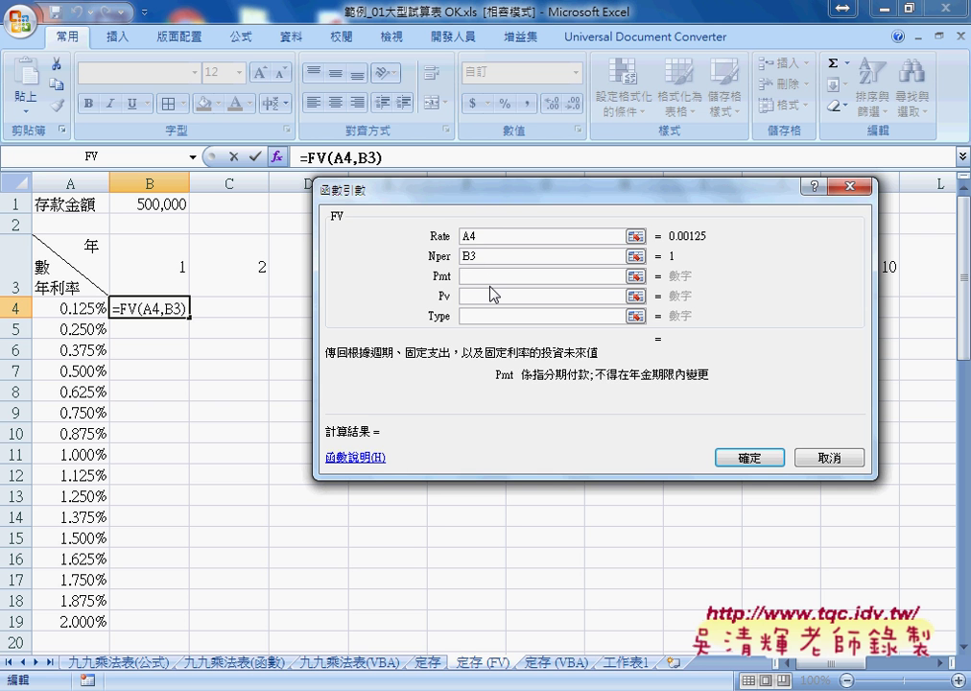
Enter 0 as Pmt and -B1 as Pv so the result becomes 500,625.
{"action": "type", "text": "0"}
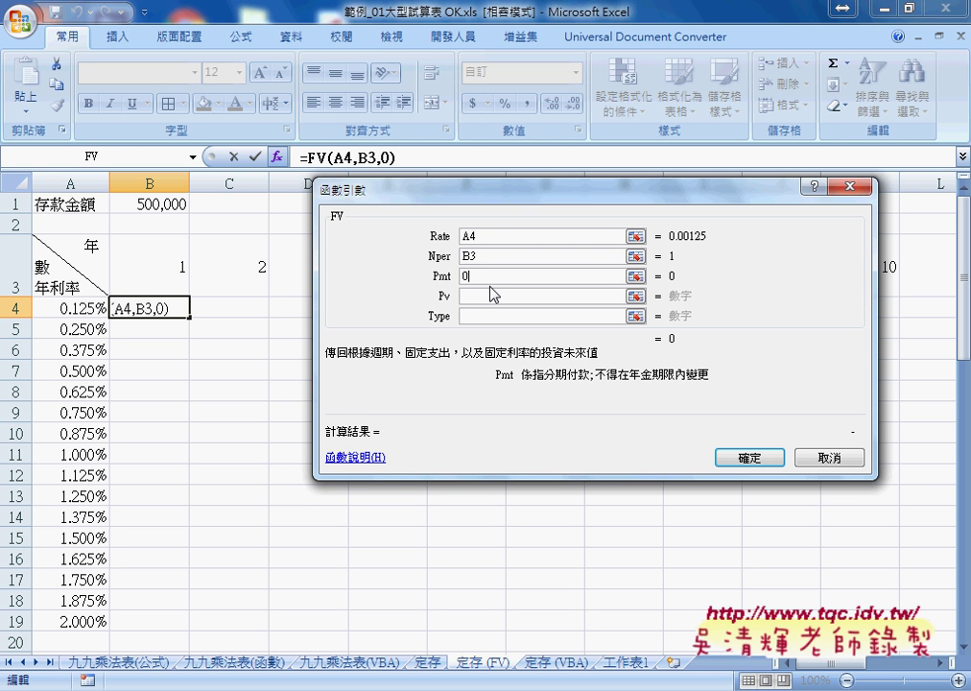
{"action": "left_click", "coordinate": [486, 296]}
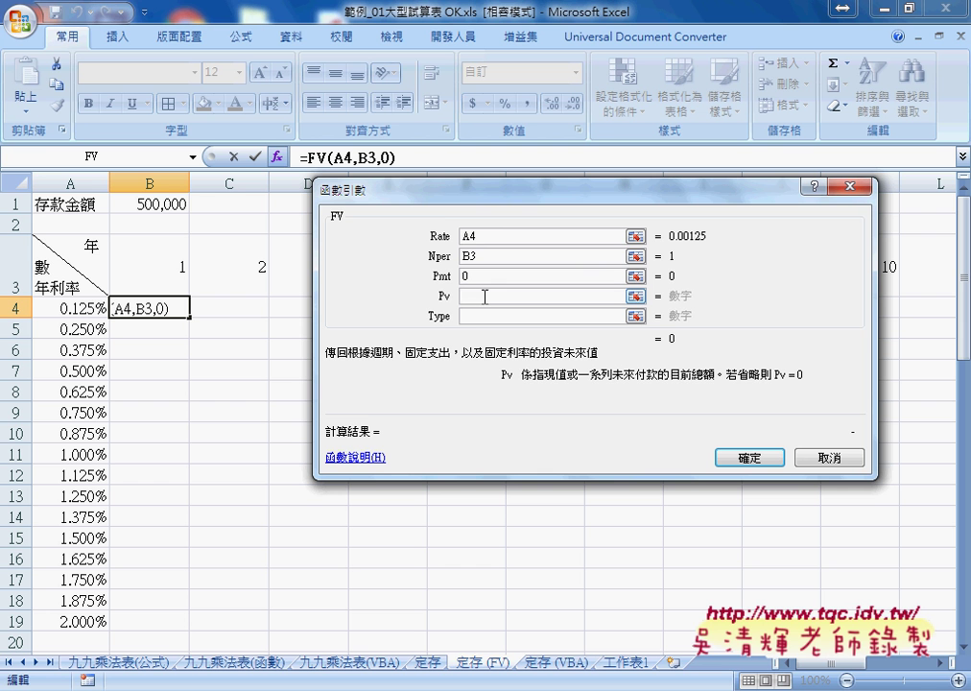
{"action": "left_click", "coordinate": [155, 206]}
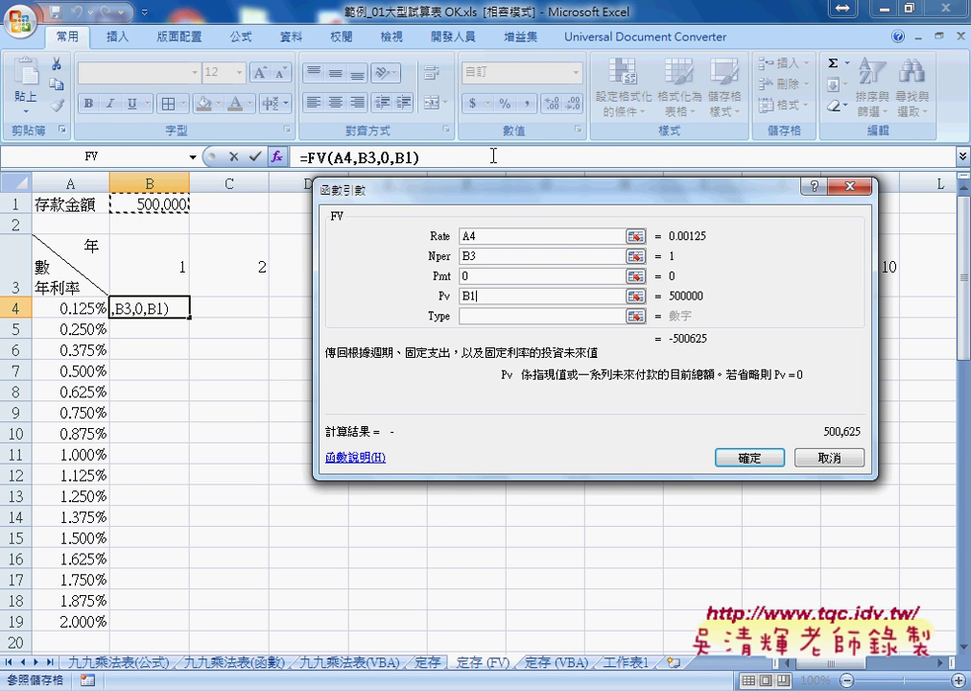
{"action": "left_click", "coordinate": [470, 295]}
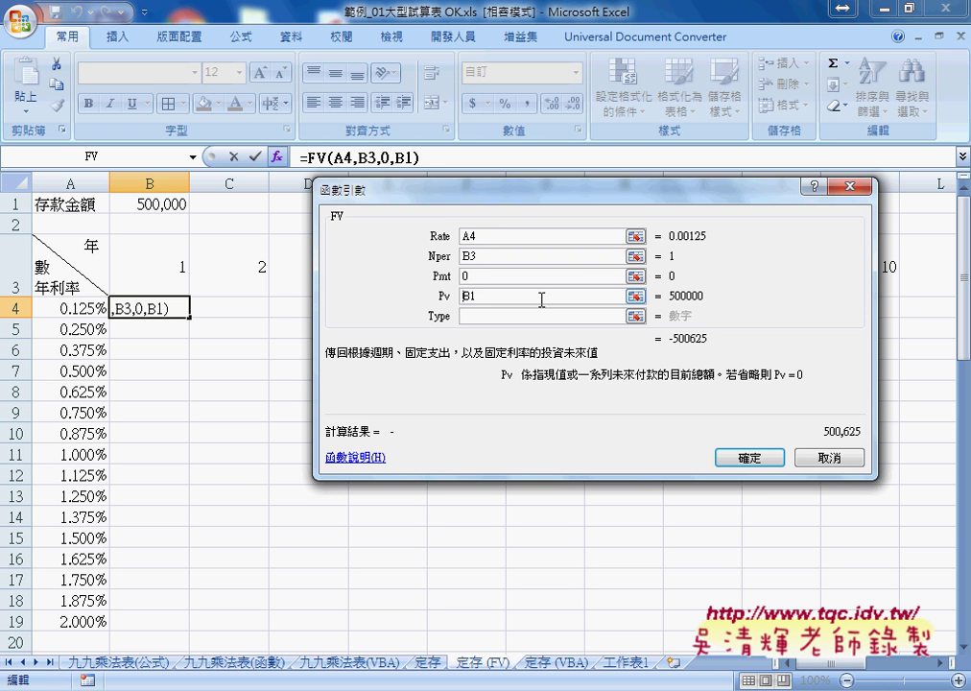
{"action": "type", "text": "-"}
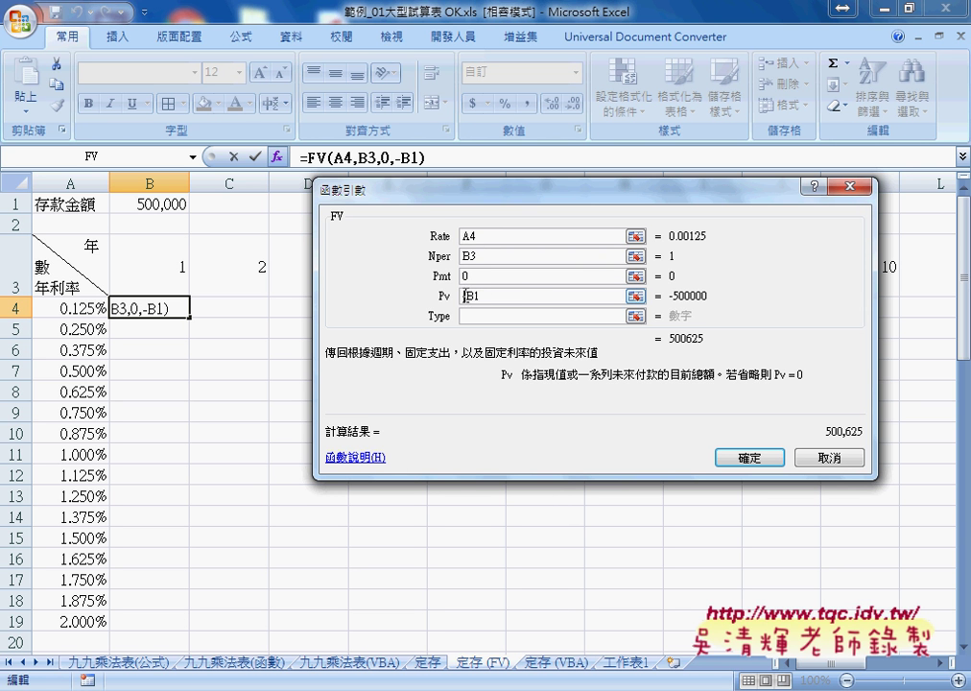
Leave Type blank and confirm =FV(A4,B3,0,-B1) so B4 shows 500,625.
{"action": "left_click_drag", "start_coordinate": [463, 296], "coordinate": [468, 296]}
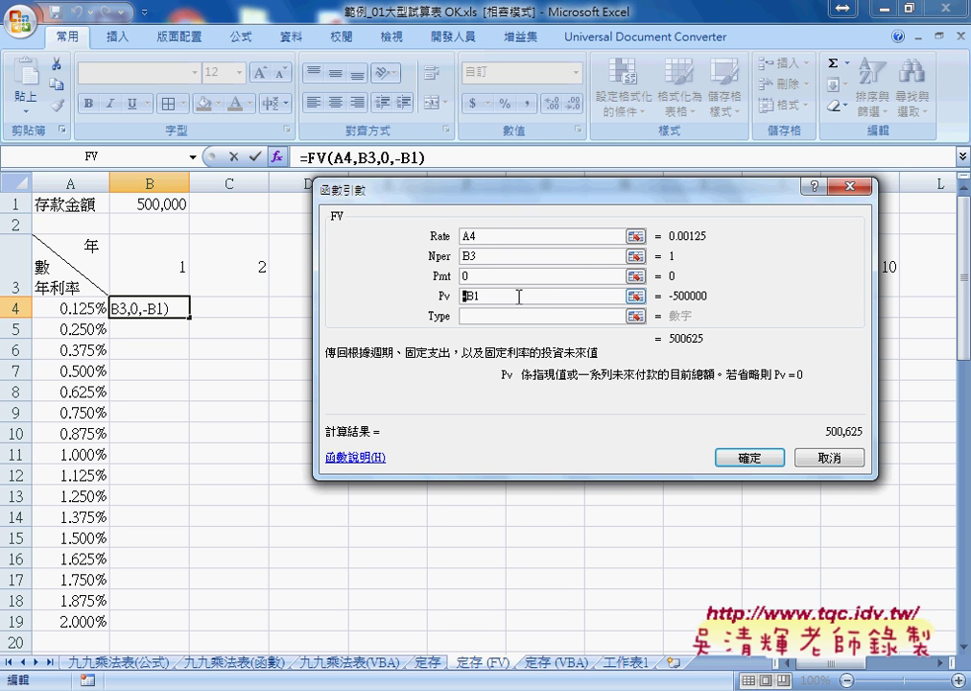
{"action": "left_click", "coordinate": [496, 296]}
{"action": "double_click", "coordinate": [473, 296]}
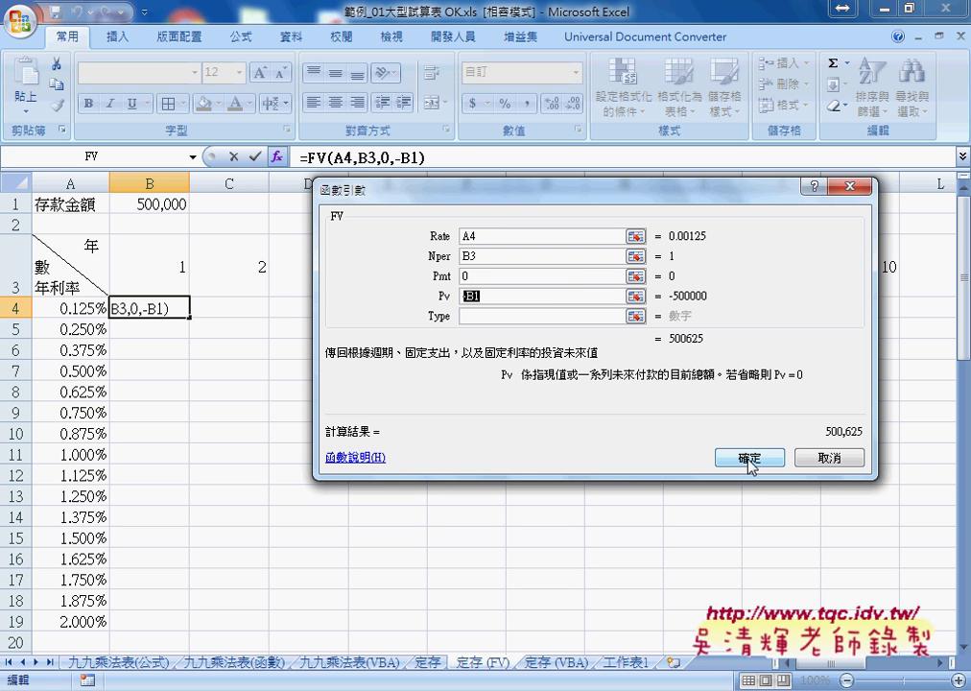
{"action": "key", "text": "Tab"}
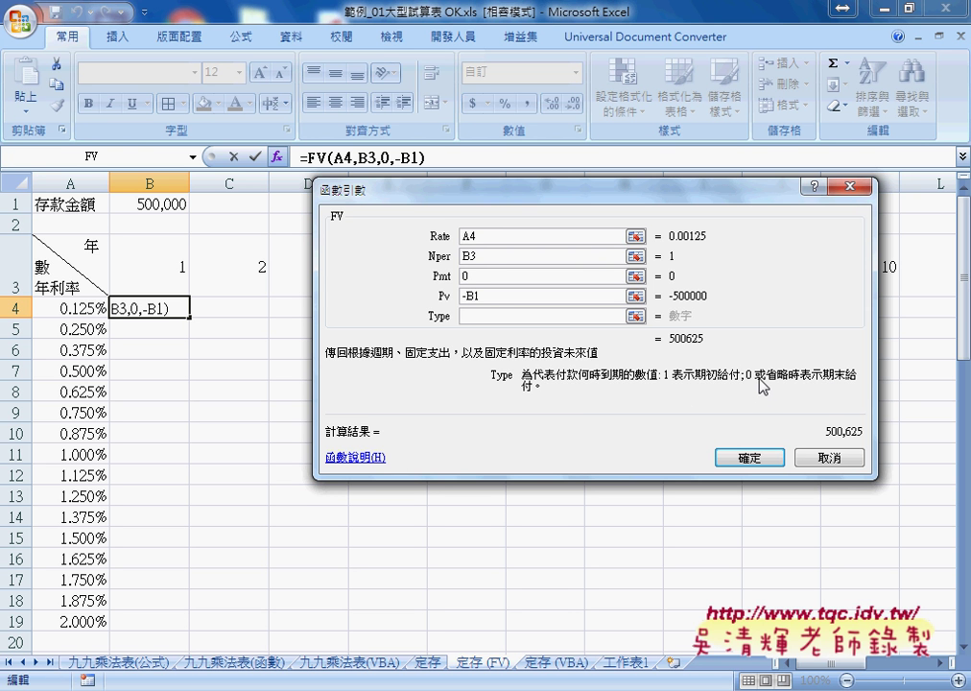
{"action": "left_click", "coordinate": [752, 461]}
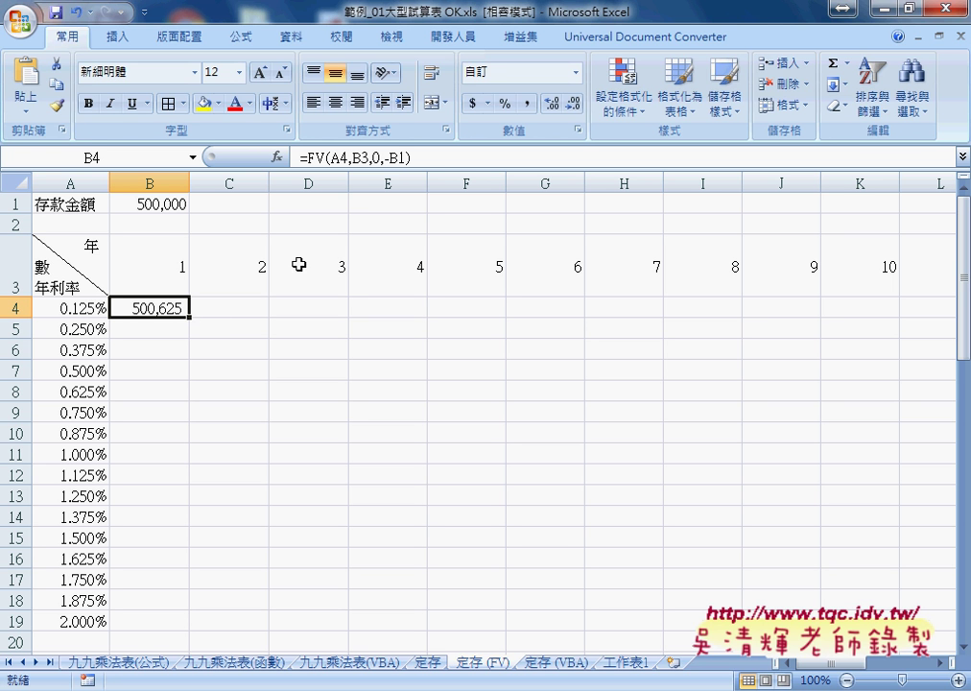
Change B4's formula to =FV($A4,B$3,0,-$B$1) using absolute and mixed references.
{"action": "left_click", "coordinate": [395, 157]}
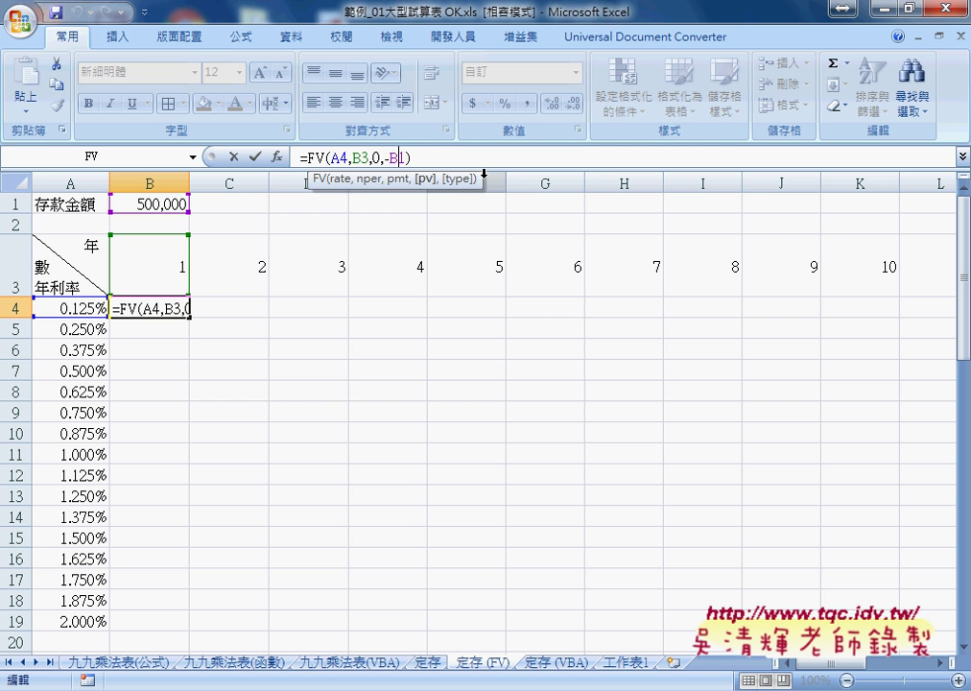
{"action": "key", "text": "F4"}
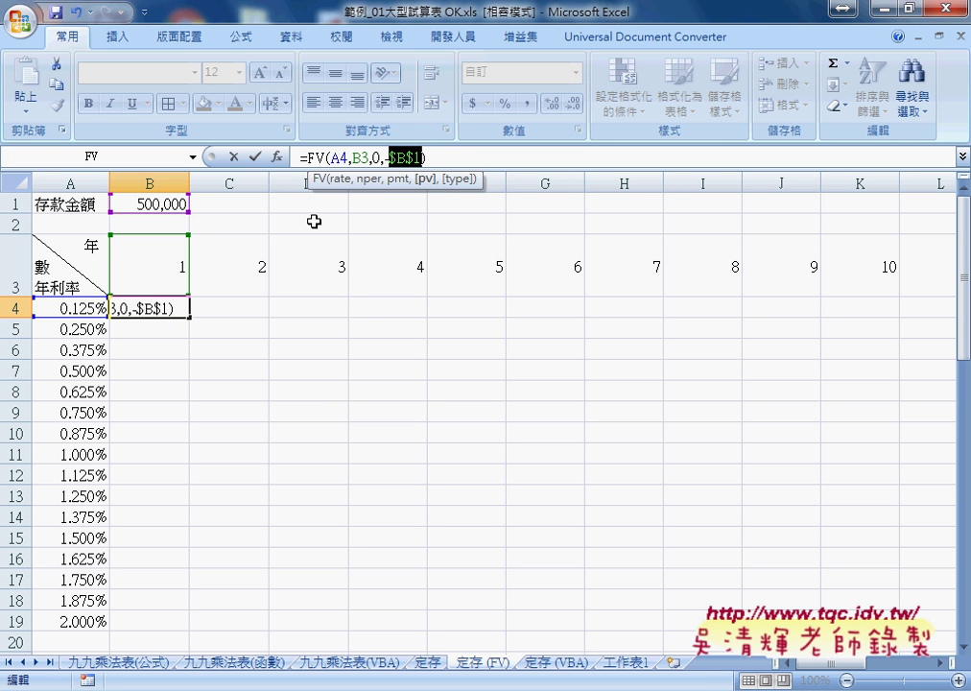
{"action": "left_click", "coordinate": [334, 156]}
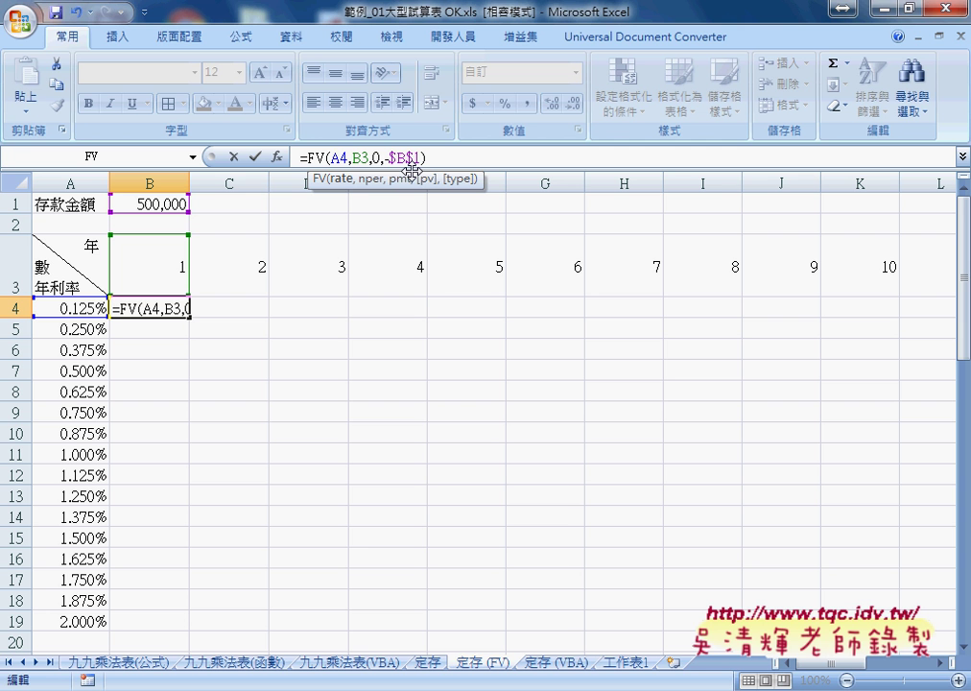
{"action": "type", "text": "$"}
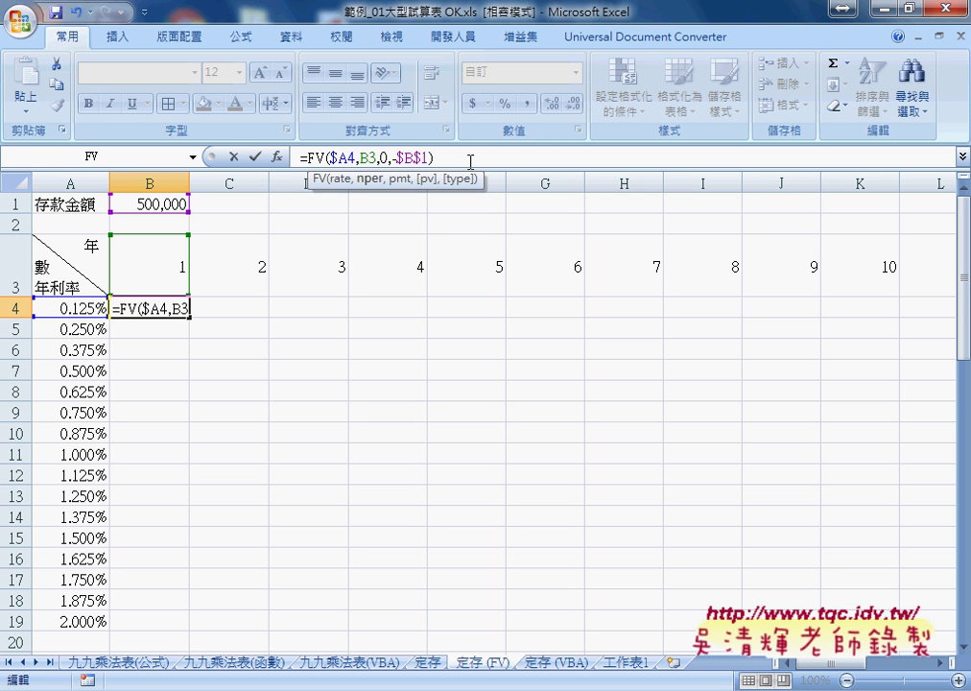
{"action": "key", "text": "Right"}
{"action": "key", "text": "Right"}
{"action": "key", "text": "Right"}
{"action": "type", "text": "$"}
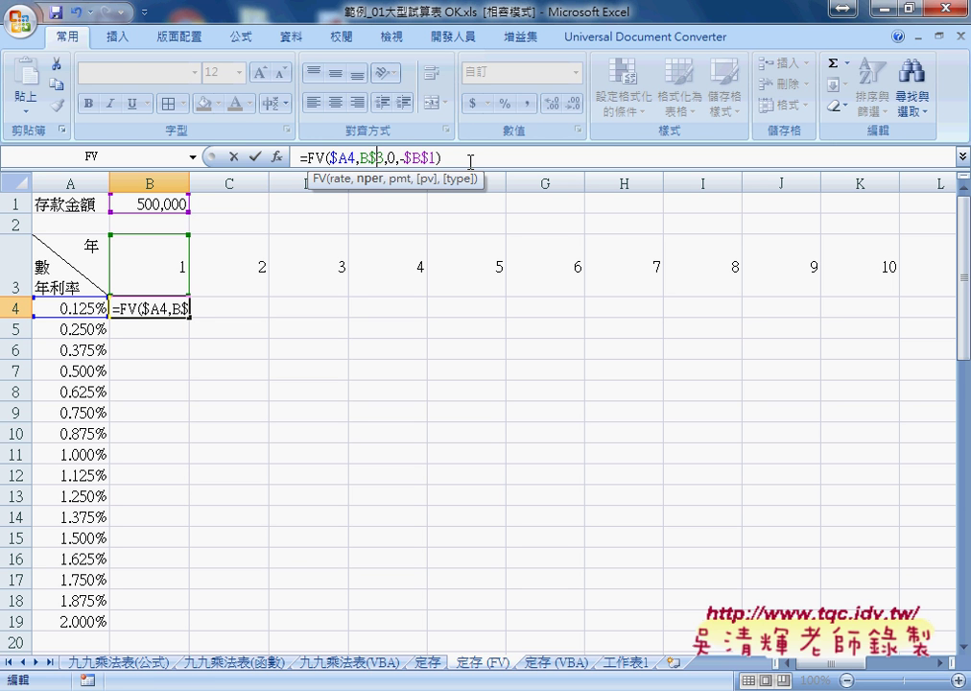
{"action": "left_click", "coordinate": [254, 156]}
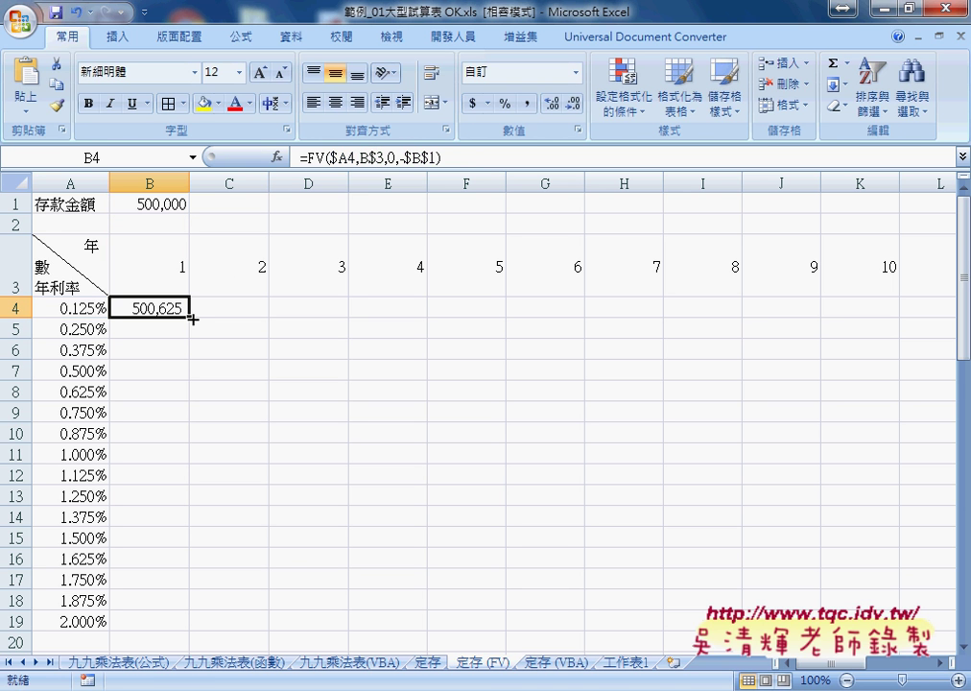
Copy B4's formula down to B19 and then across to column K.
{"action": "left_click_drag", "start_coordinate": [192, 319], "coordinate": [192, 632]}
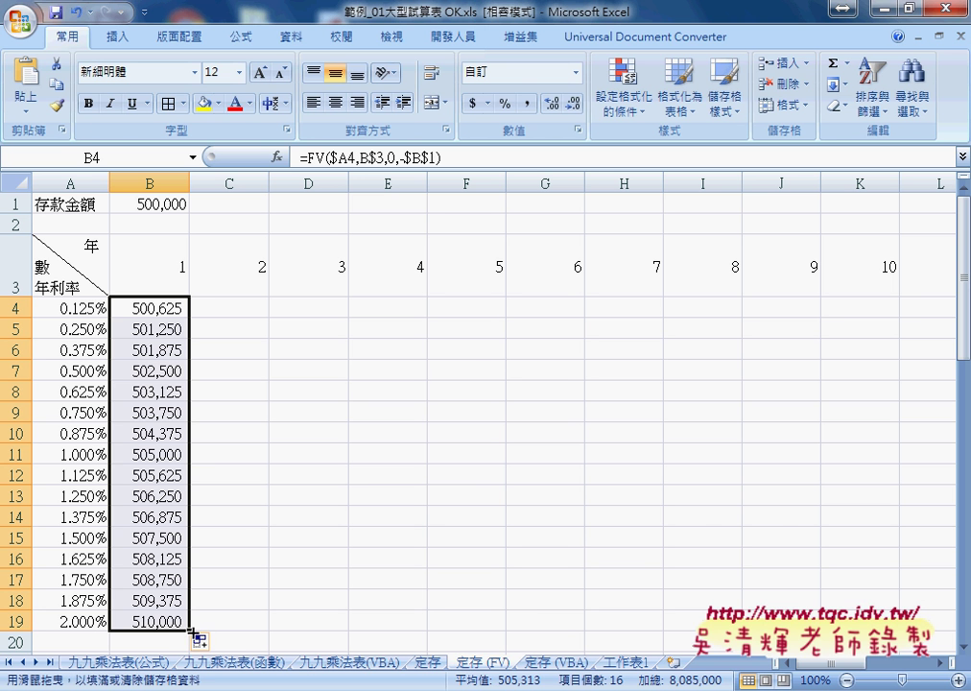
{"action": "left_click_drag", "start_coordinate": [192, 633], "coordinate": [876, 605]}
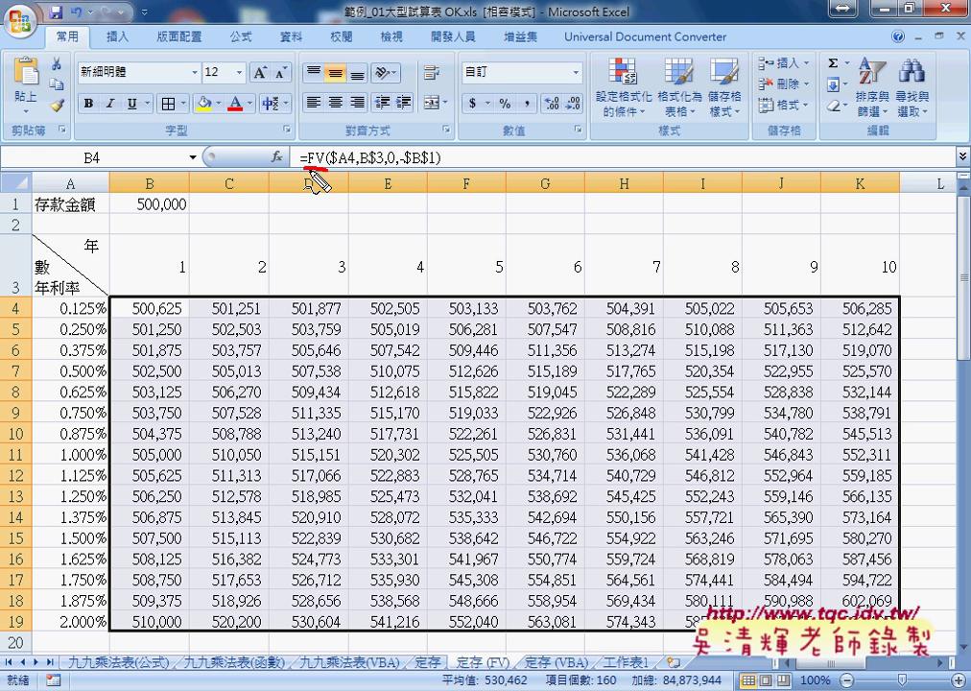
{"action": "left_click_drag", "start_coordinate": [303, 169], "coordinate": [328, 171]}
{"action": "mouse_move", "coordinate": [230, 309]}
{"action": "left_mouse_down"}
{"action": "mouse_move", "coordinate": [293, 174]}
{"action": "mouse_move", "coordinate": [305, 240]}
{"action": "mouse_move", "coordinate": [317, 224]}
{"action": "mouse_move", "coordinate": [324, 244]}
{"action": "mouse_move", "coordinate": [374, 239]}
{"action": "mouse_move", "coordinate": [336, 175]}
{"action": "left_mouse_up"}
{"action": "left_click_drag", "start_coordinate": [331, 186], "coordinate": [338, 175]}
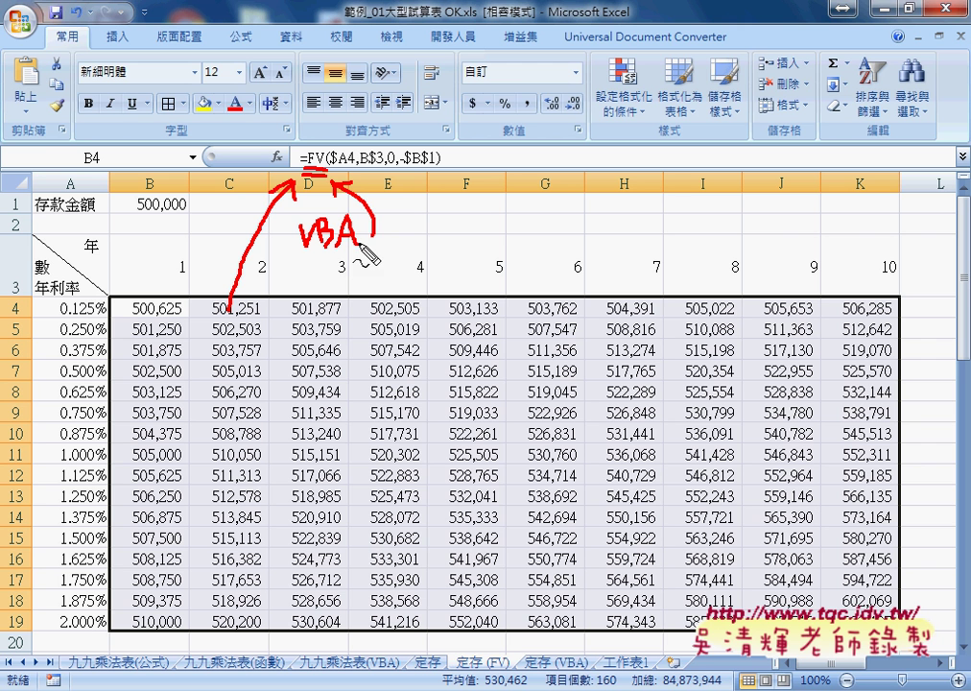
{"action": "left_click_drag", "start_coordinate": [362, 239], "coordinate": [386, 240]}
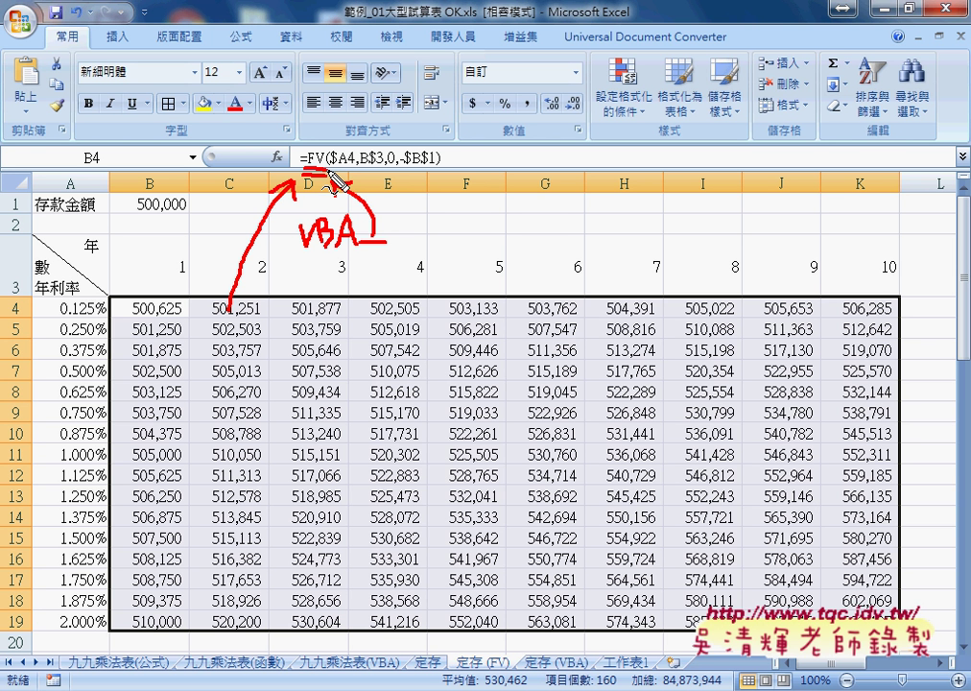
{"action": "key", "text": "Escape"}
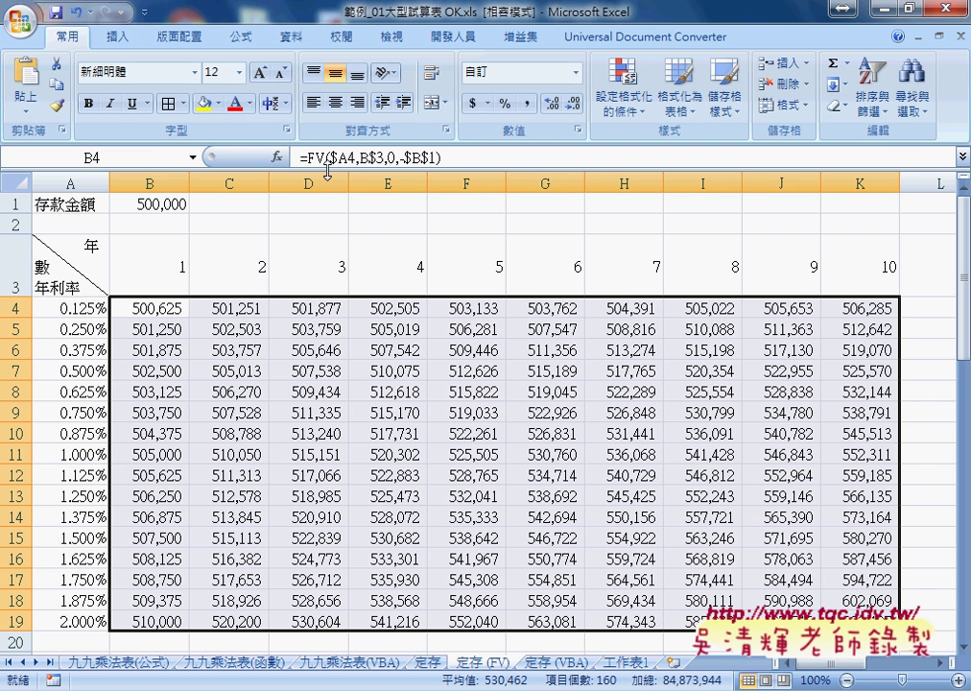
Switch to the 定存 (VBA) sheet.
{"action": "left_click", "coordinate": [427, 663]}
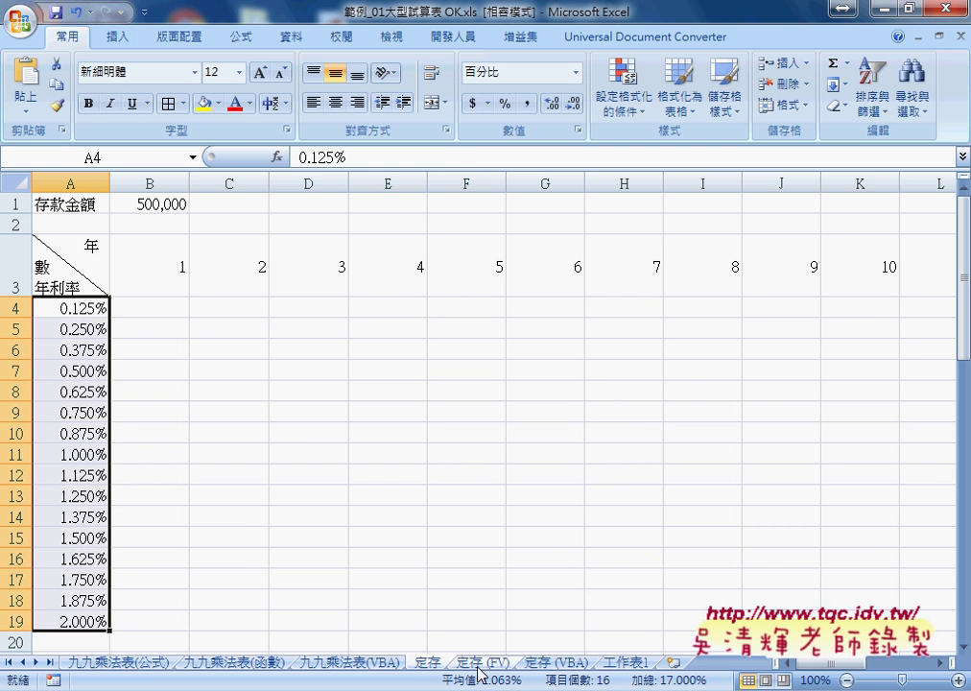
{"action": "left_click", "coordinate": [480, 662]}
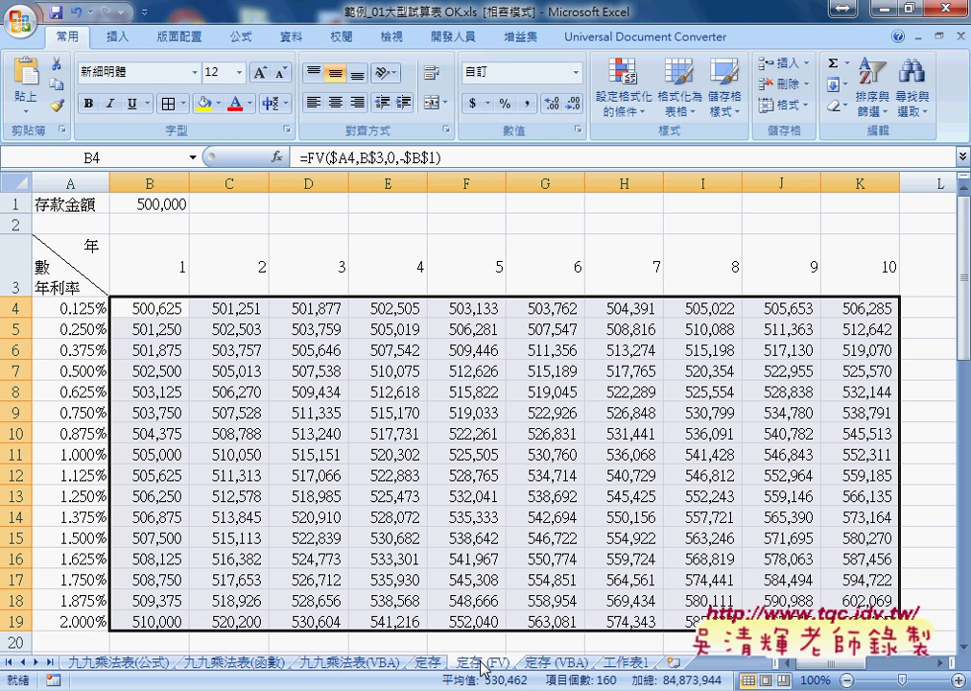
{"action": "left_click", "coordinate": [553, 663]}
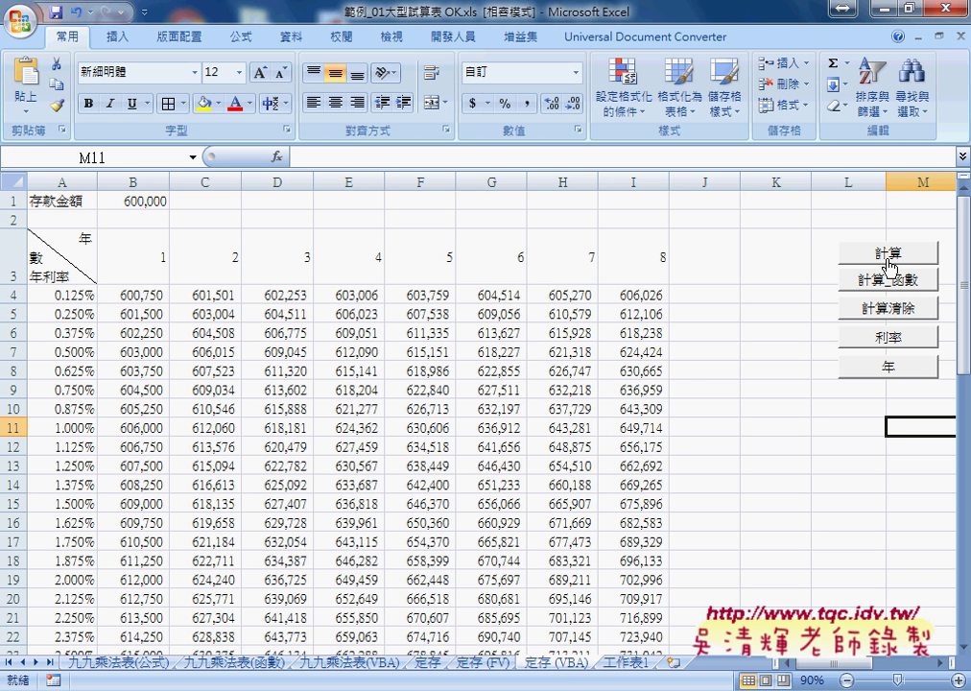
Clear the computed values with the 計算清除 button and check the last rate, 3% in A27.
{"action": "left_click", "coordinate": [891, 310]}
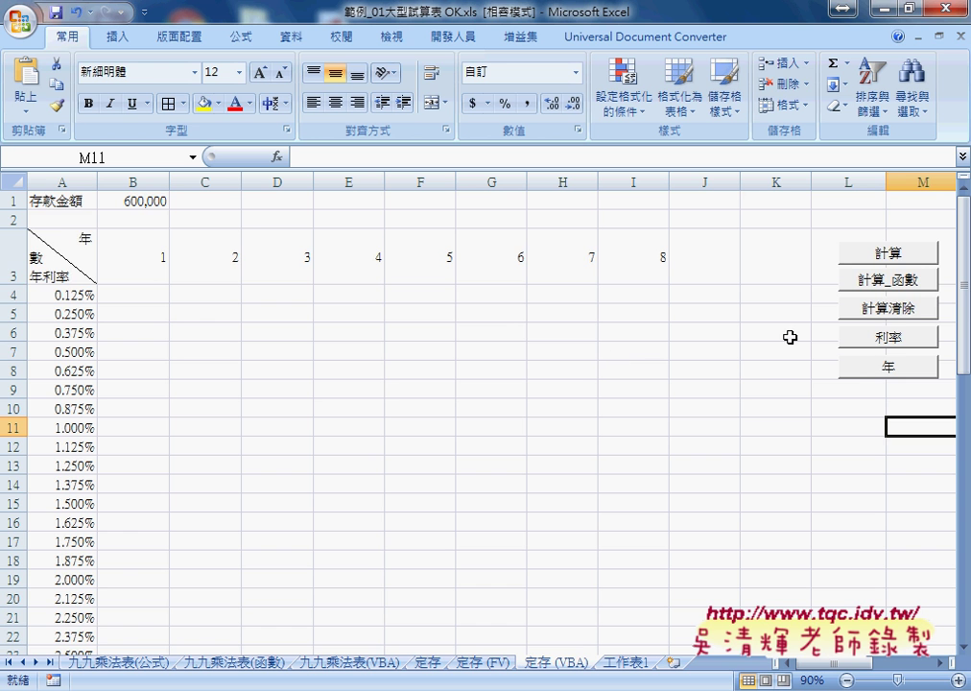
{"action": "scroll", "coordinate": [66, 352], "scroll_direction": "down", "scroll_amount": 1}
{"action": "scroll", "coordinate": [65, 369], "scroll_direction": "down", "scroll_amount": 1}
{"action": "left_click", "coordinate": [74, 580]}
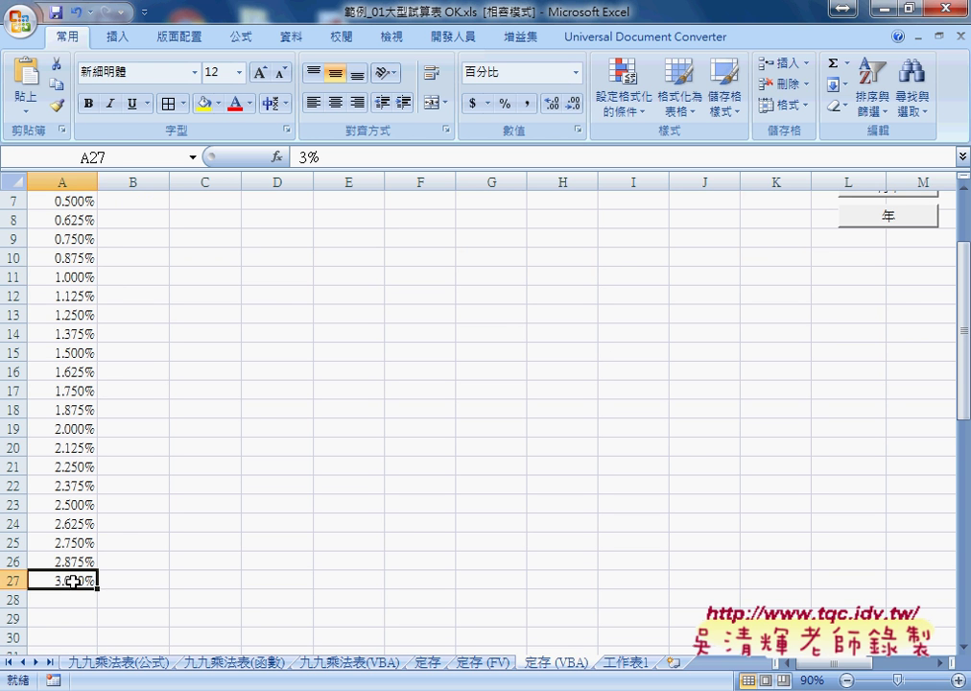
{"action": "scroll", "coordinate": [444, 498], "scroll_direction": "up", "scroll_amount": 2}
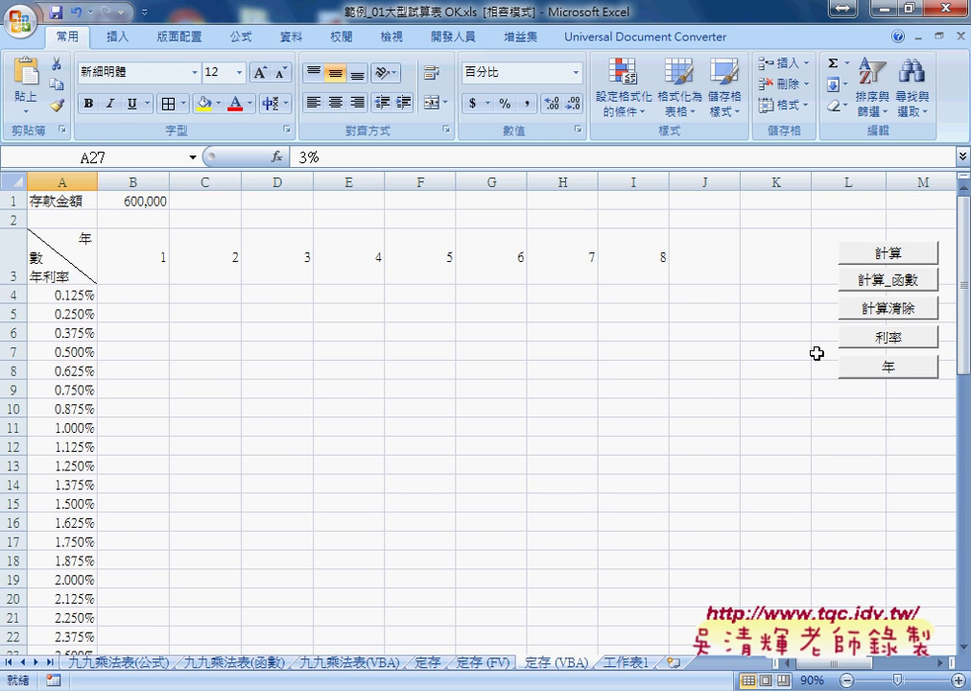
Run the 利率 macro with top rate 2, then again with 3 so rates reach 3%.
{"action": "left_click", "coordinate": [859, 342]}
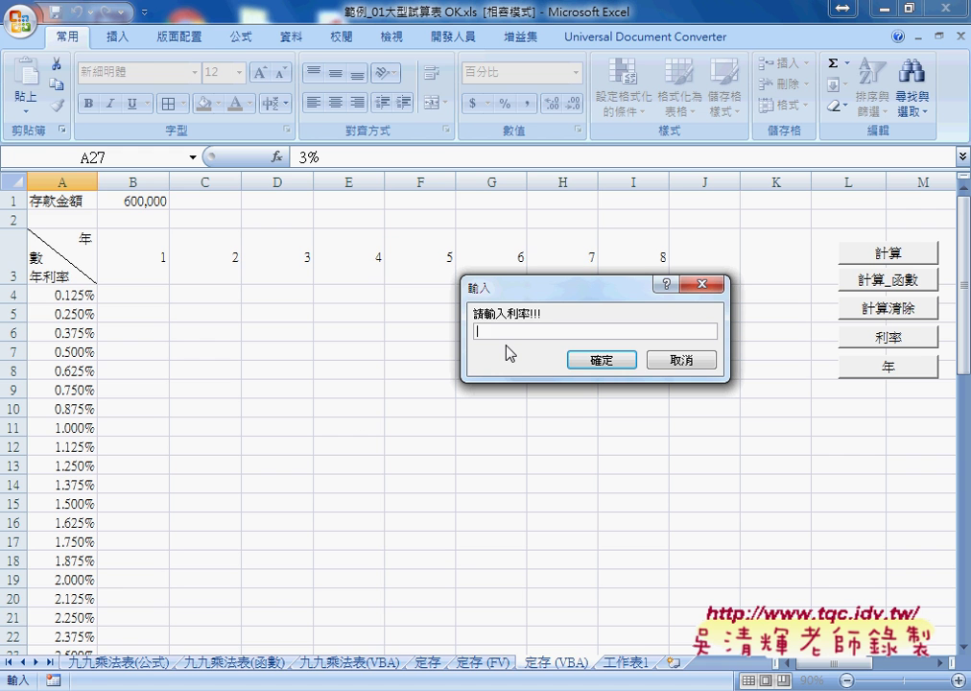
{"action": "type", "text": "2"}
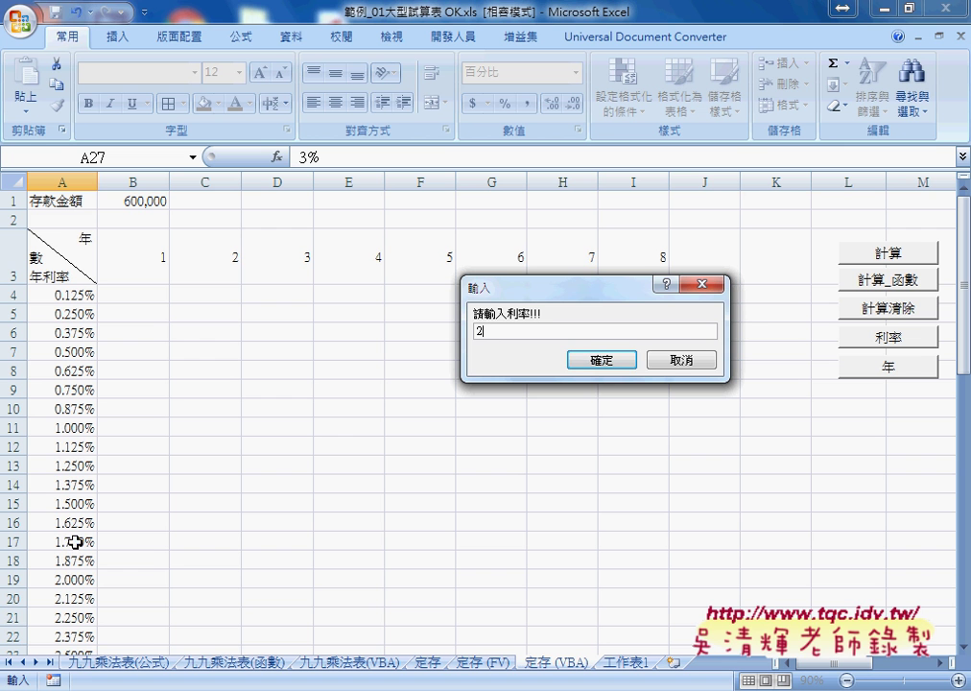
{"action": "left_click", "coordinate": [594, 358]}
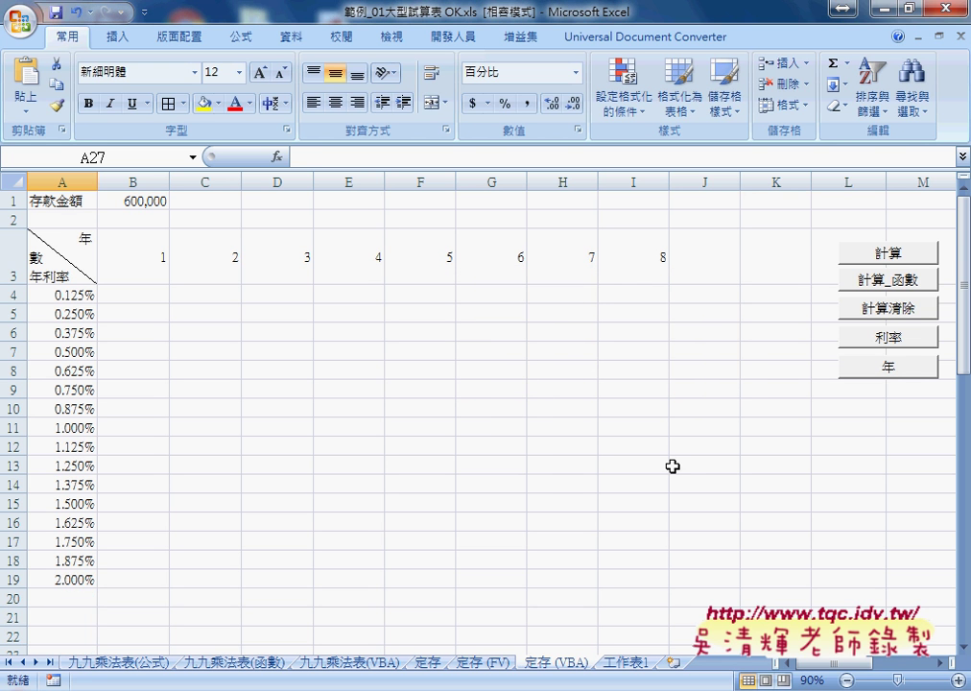
{"action": "left_click", "coordinate": [903, 342]}
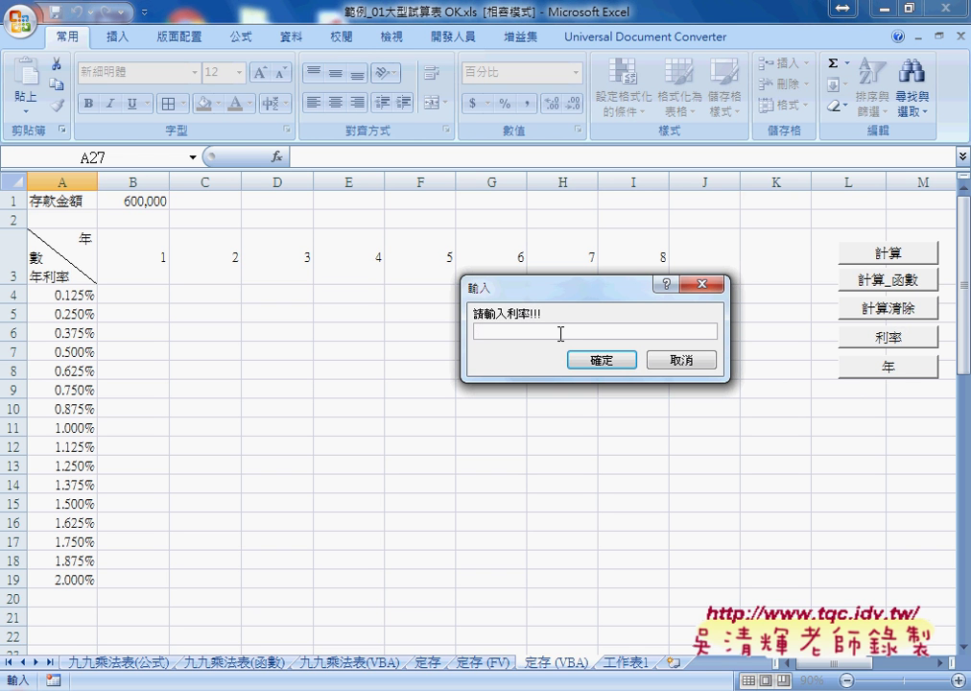
{"action": "type", "text": "3"}
{"action": "left_click", "coordinate": [601, 360]}
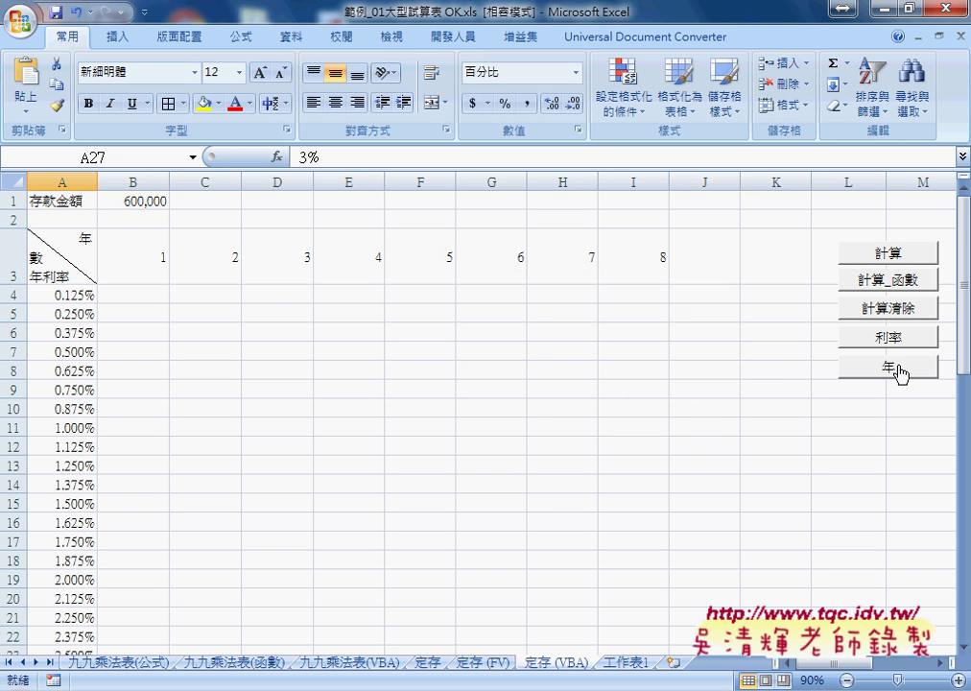
Run the 計算 macro and enter 500000 as the deposit amount in its prompt.
{"action": "left_click", "coordinate": [894, 254]}
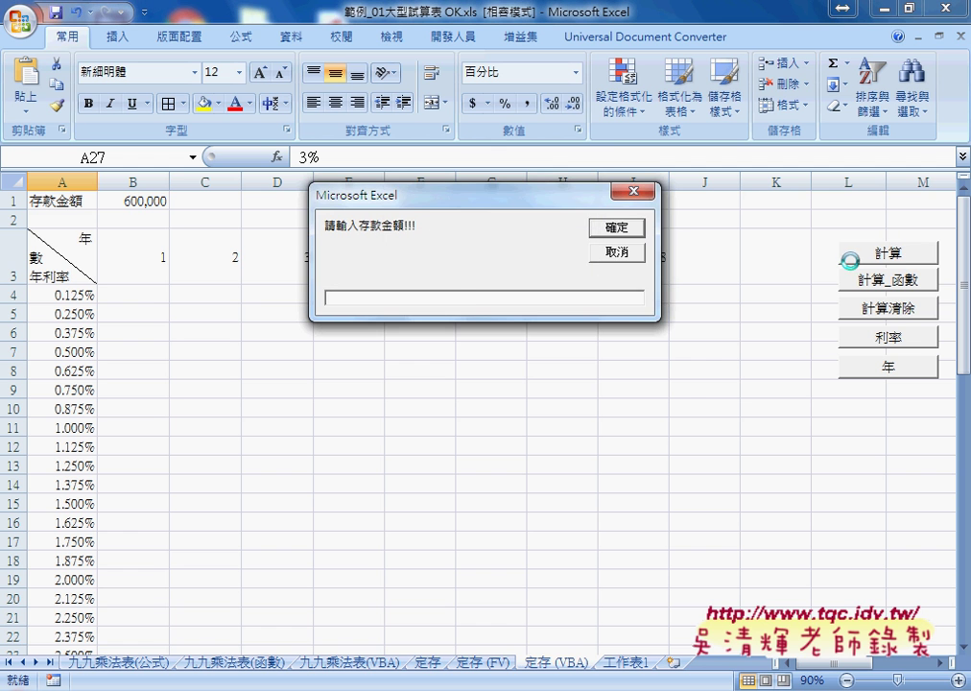
{"action": "left_click_drag", "start_coordinate": [484, 200], "coordinate": [516, 255]}
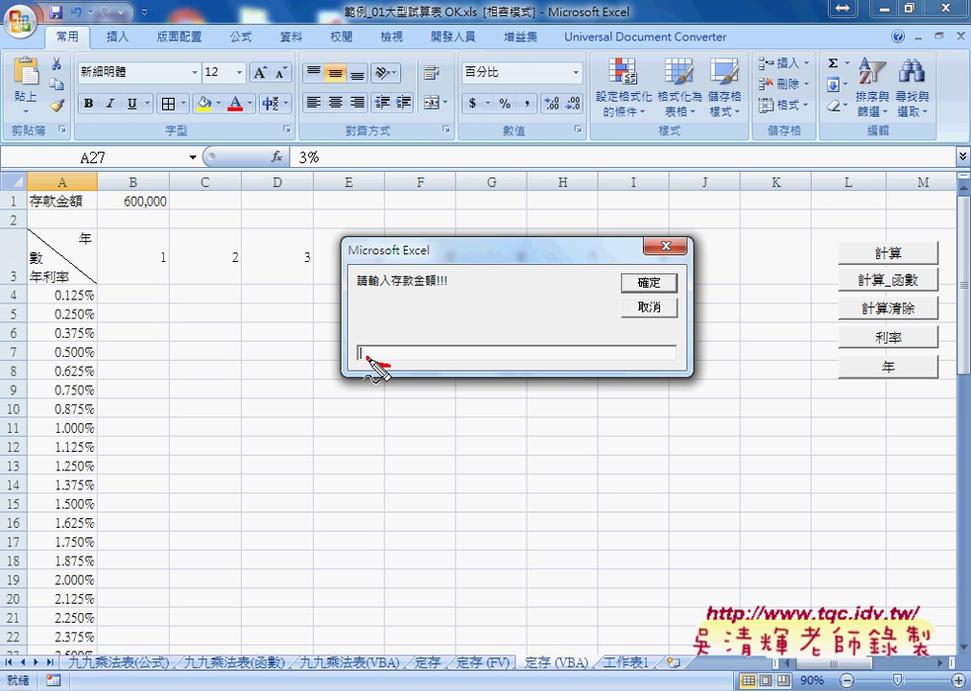
{"action": "left_click_drag", "start_coordinate": [376, 365], "coordinate": [438, 360]}
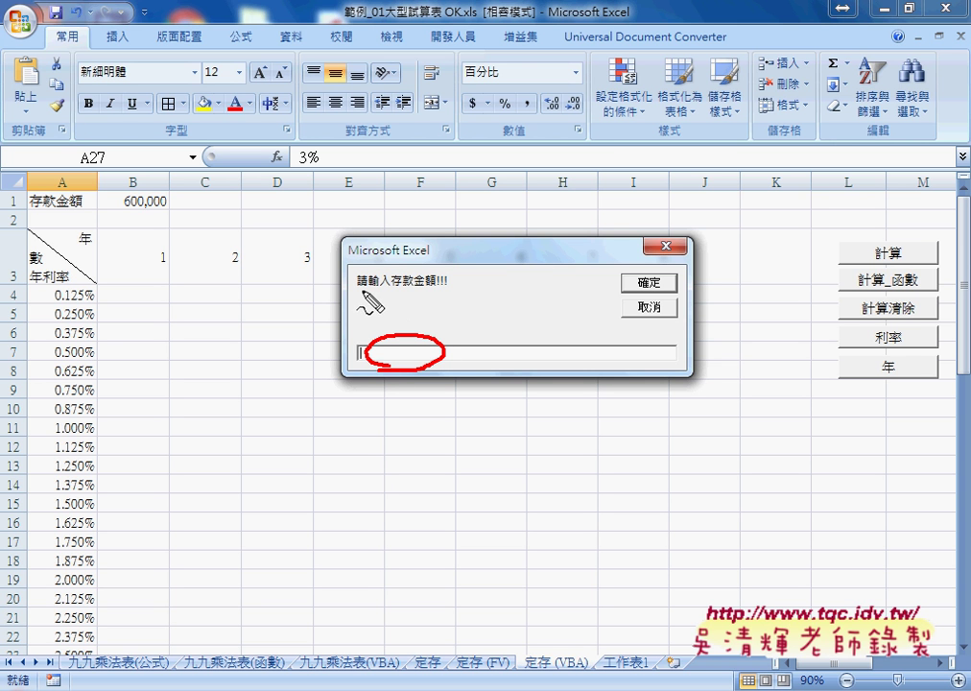
{"action": "left_click_drag", "start_coordinate": [361, 295], "coordinate": [424, 287]}
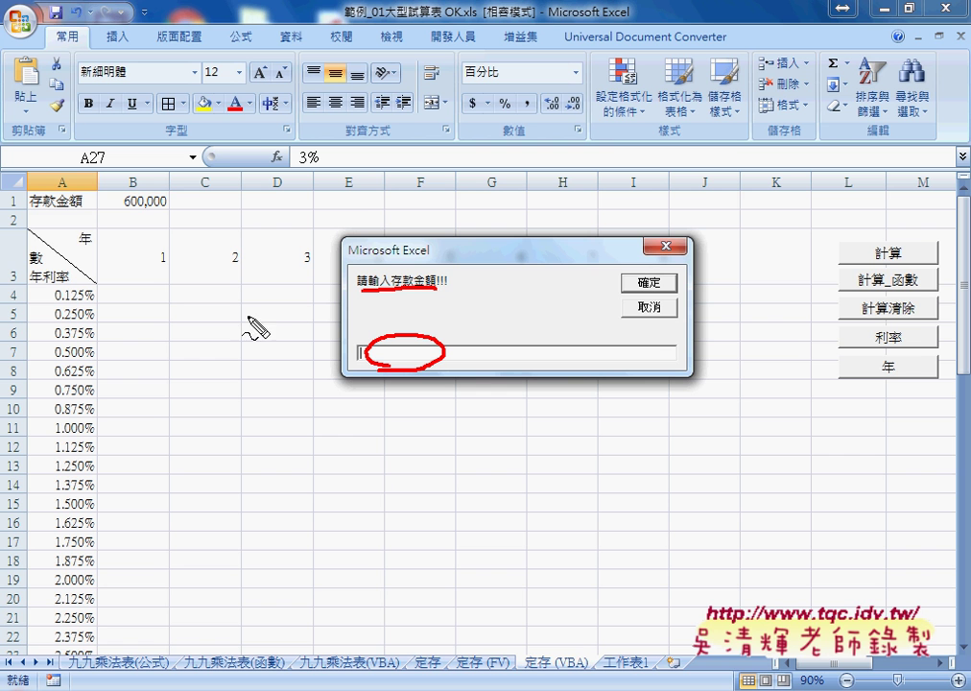
{"action": "mouse_move", "coordinate": [259, 313]}
{"action": "left_mouse_down"}
{"action": "mouse_move", "coordinate": [349, 333]}
{"action": "mouse_move", "coordinate": [308, 345]}
{"action": "left_mouse_up"}
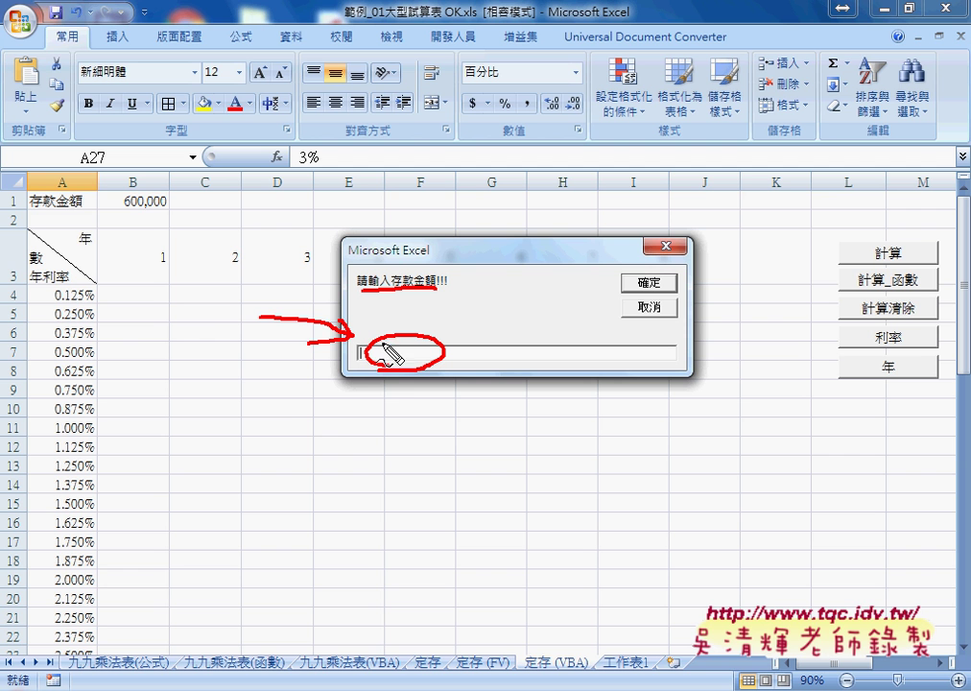
{"action": "left_click_drag", "start_coordinate": [412, 369], "coordinate": [166, 221]}
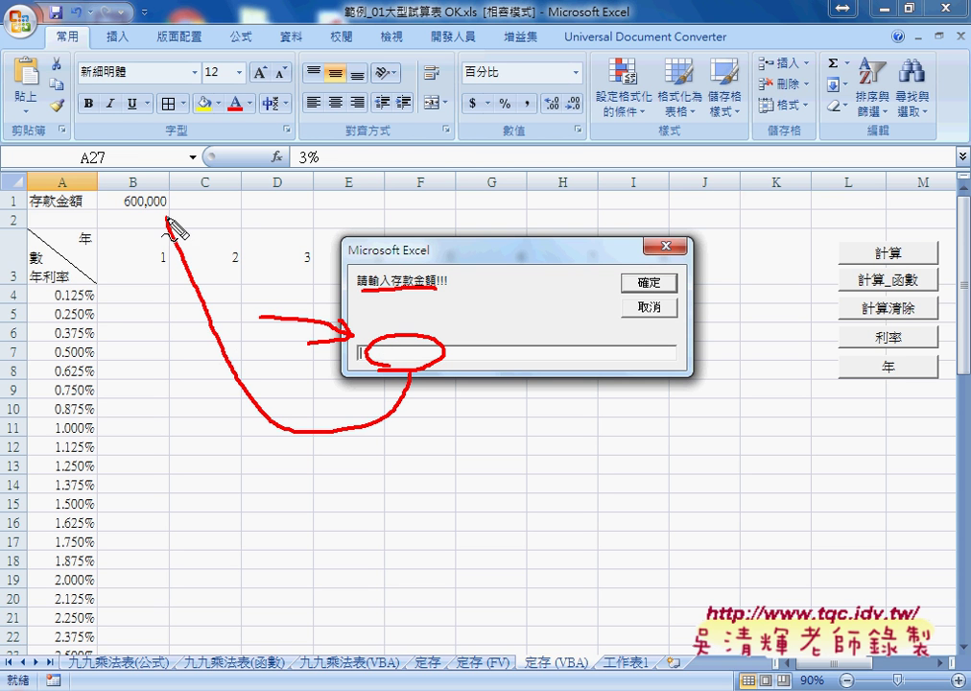
{"action": "mouse_move", "coordinate": [168, 223]}
{"action": "left_mouse_down"}
{"action": "mouse_move", "coordinate": [125, 195]}
{"action": "mouse_move", "coordinate": [163, 222]}
{"action": "left_mouse_up"}
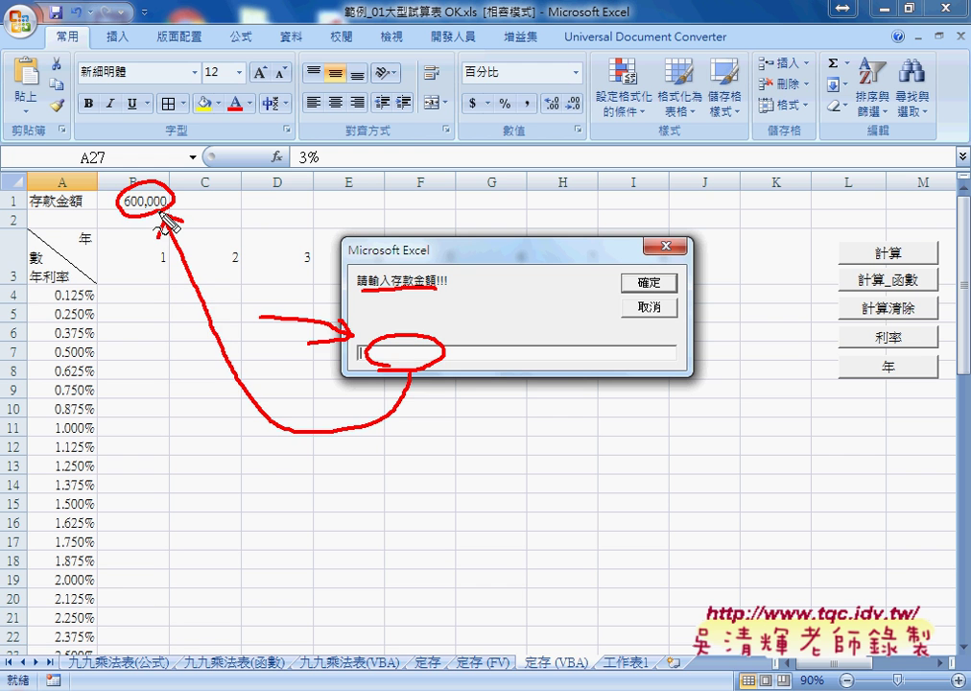
{"action": "key", "text": "Escape"}
{"action": "type", "text": "5"}
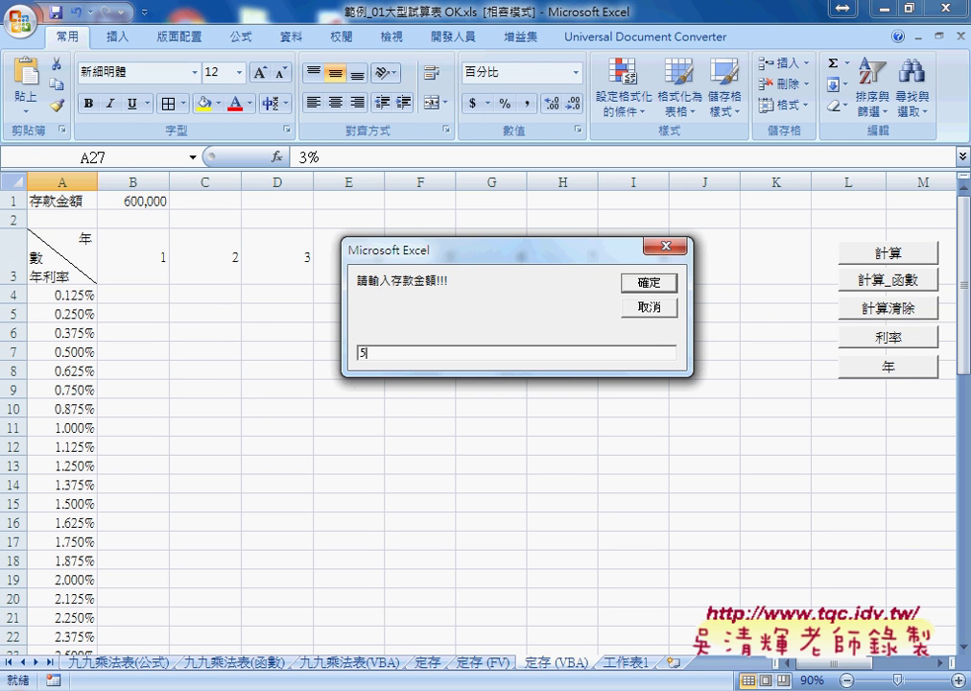
{"action": "type", "text": "00000"}
{"action": "left_click_drag", "start_coordinate": [396, 352], "coordinate": [346, 352]}
{"action": "type", "text": "500000"}
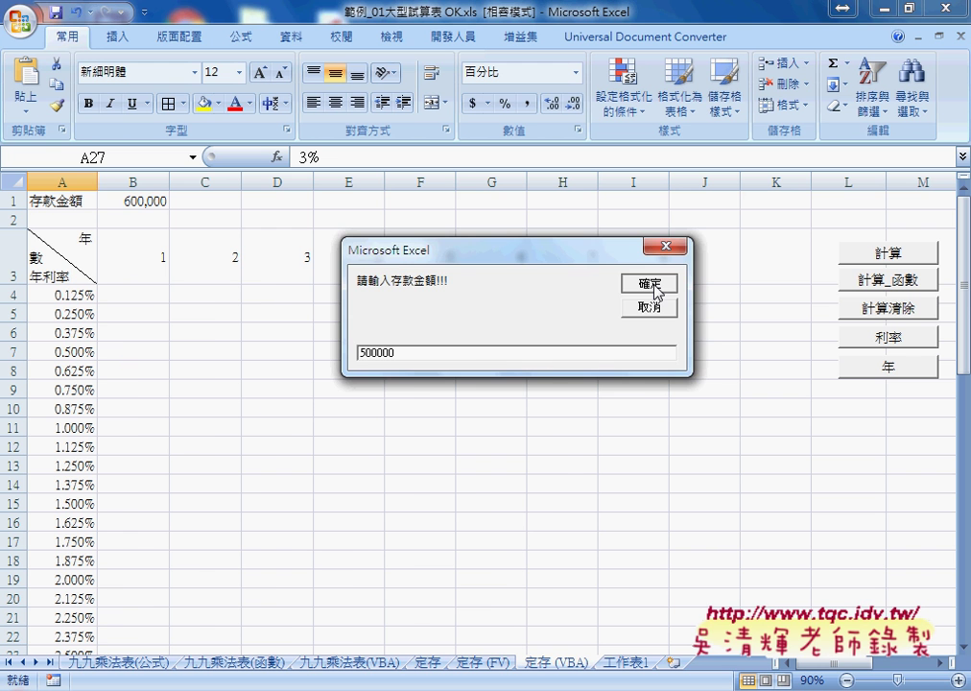
Confirm the 500000 deposit, then inspect B4:B19 and the B3 year heading.
{"action": "left_click", "coordinate": [652, 284]}
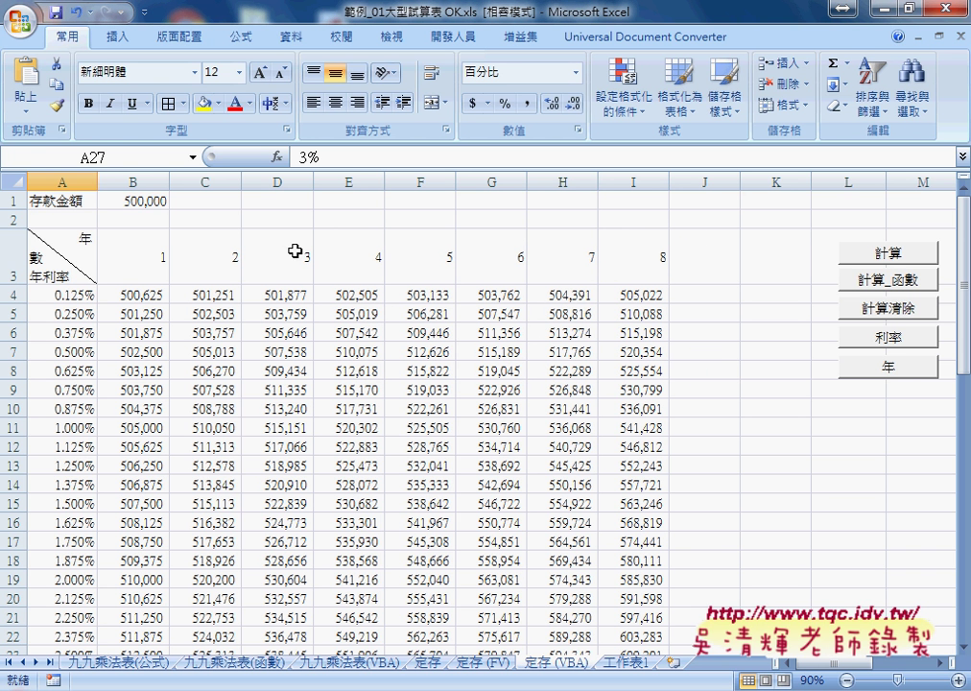
{"action": "left_click", "coordinate": [135, 201]}
{"action": "left_click", "coordinate": [136, 296]}
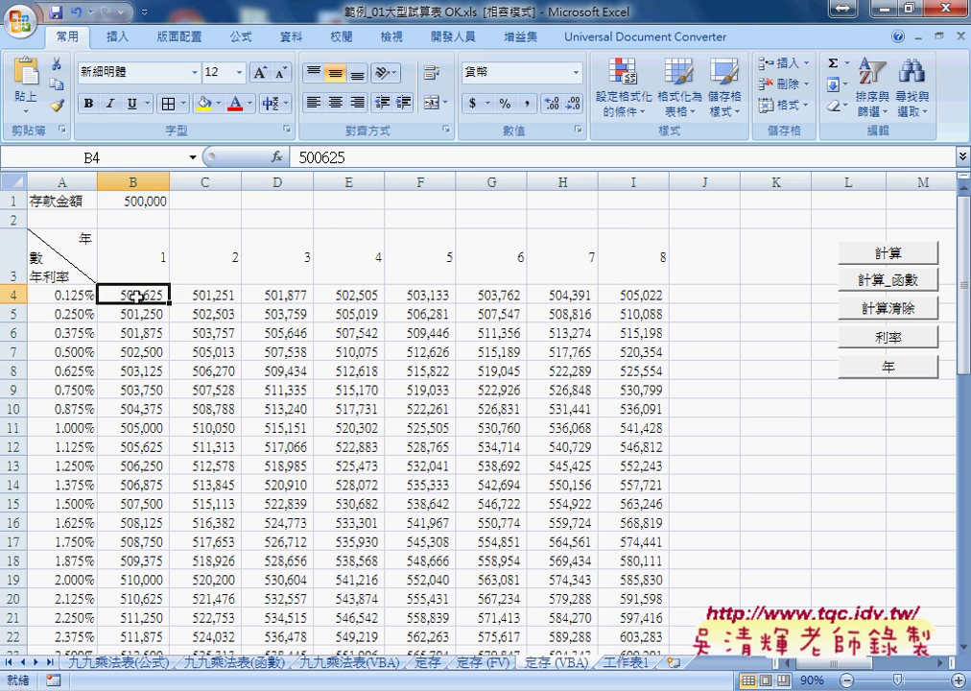
{"action": "left_click_drag", "start_coordinate": [136, 296], "coordinate": [133, 580]}
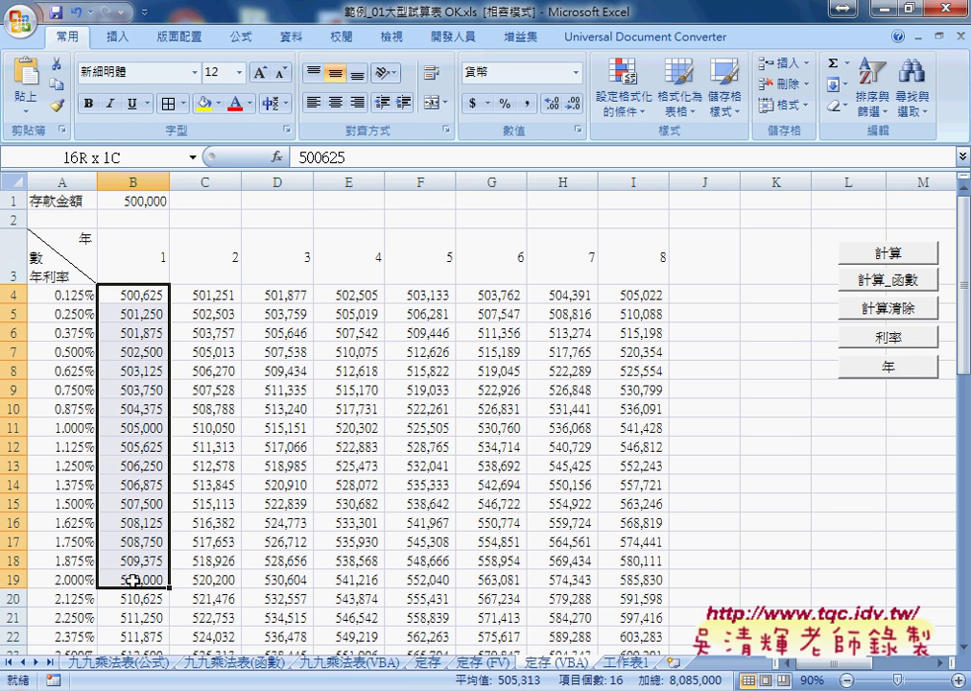
{"action": "left_click", "coordinate": [139, 294]}
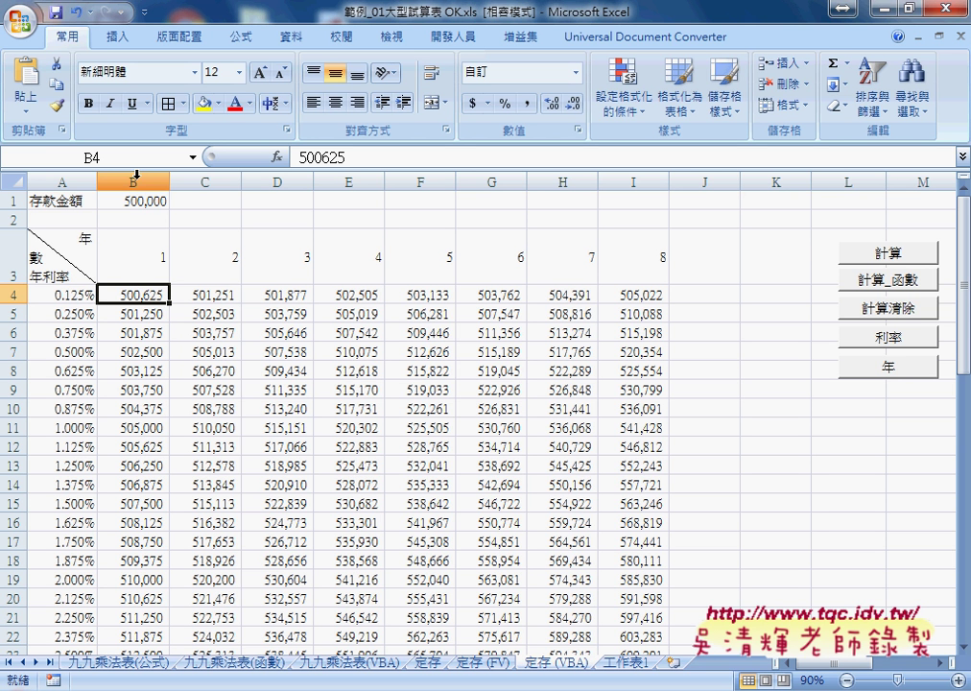
{"action": "left_click", "coordinate": [140, 249]}
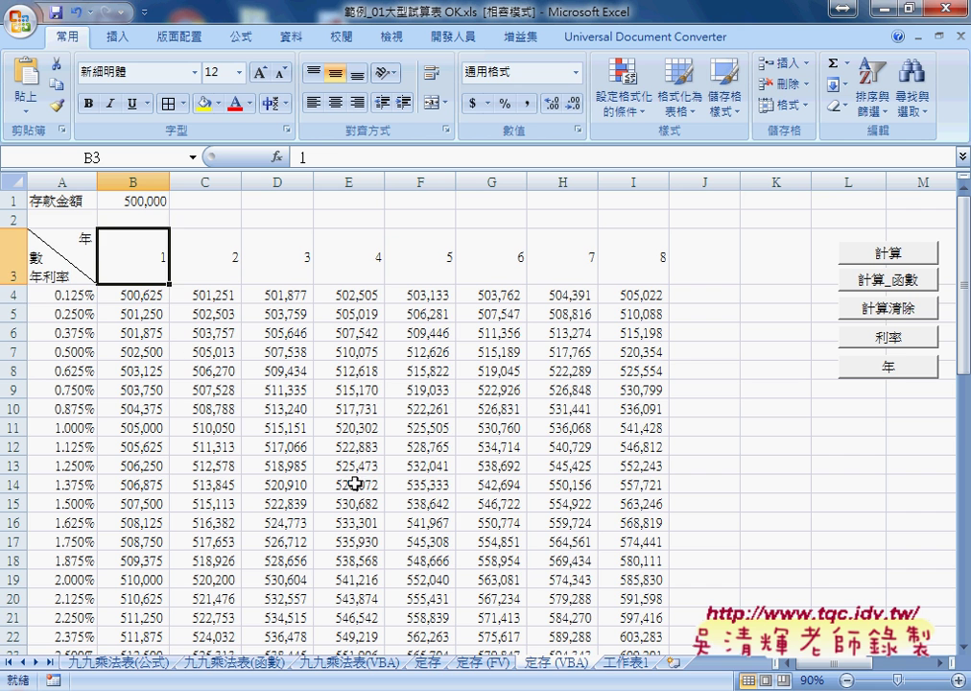
{"action": "left_click", "coordinate": [154, 298]}
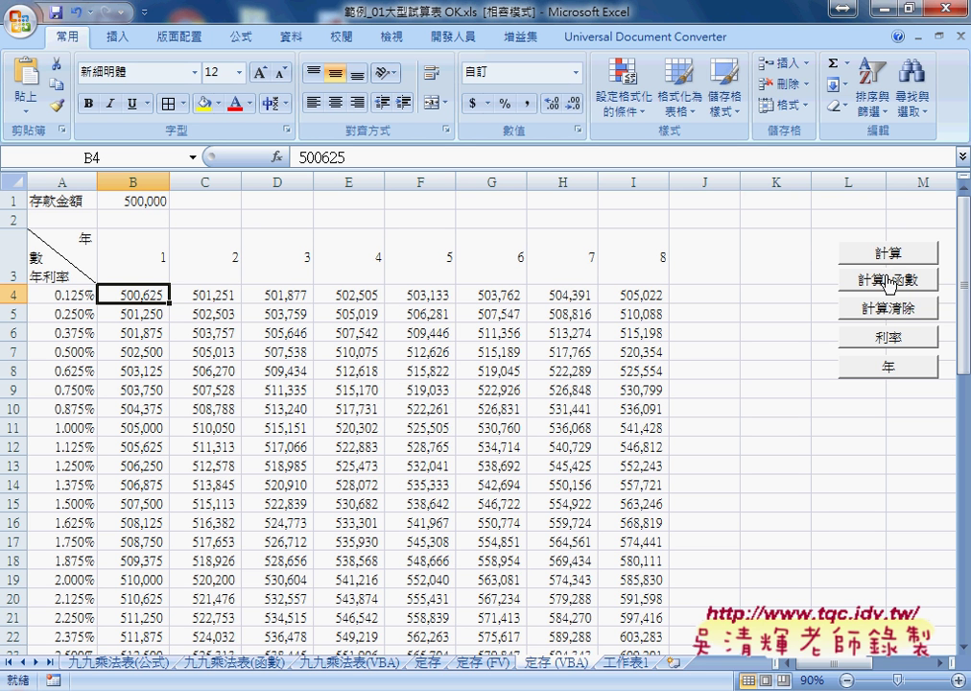
Clear the 定存 (VBA) values with 計算清除, then view the 定存 (FV) sheet's =FV formula table.
{"action": "left_click", "coordinate": [887, 308]}
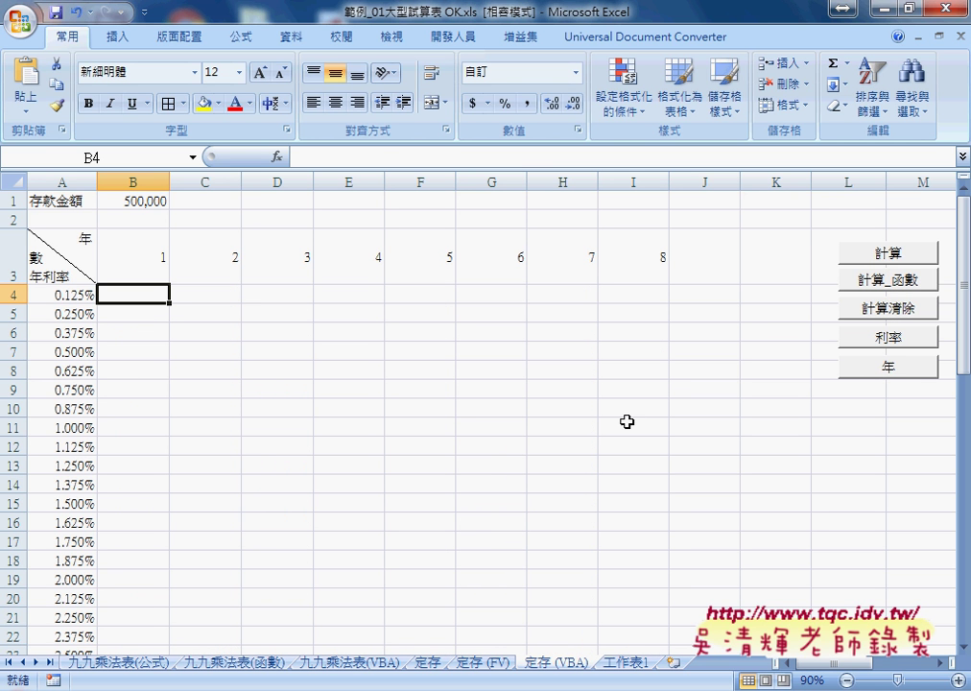
{"action": "left_click", "coordinate": [494, 662]}
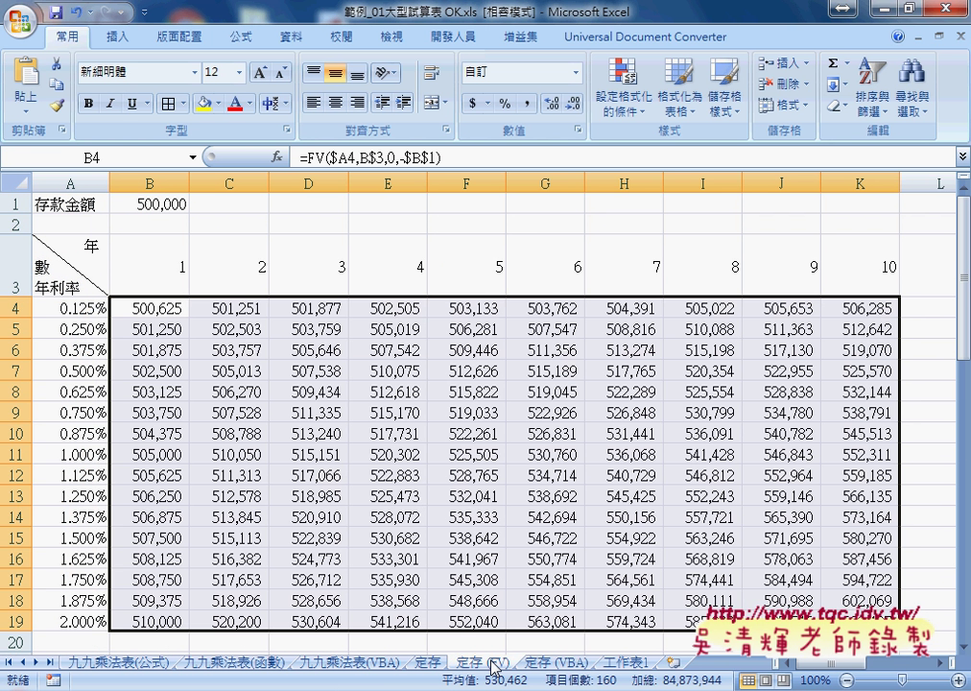